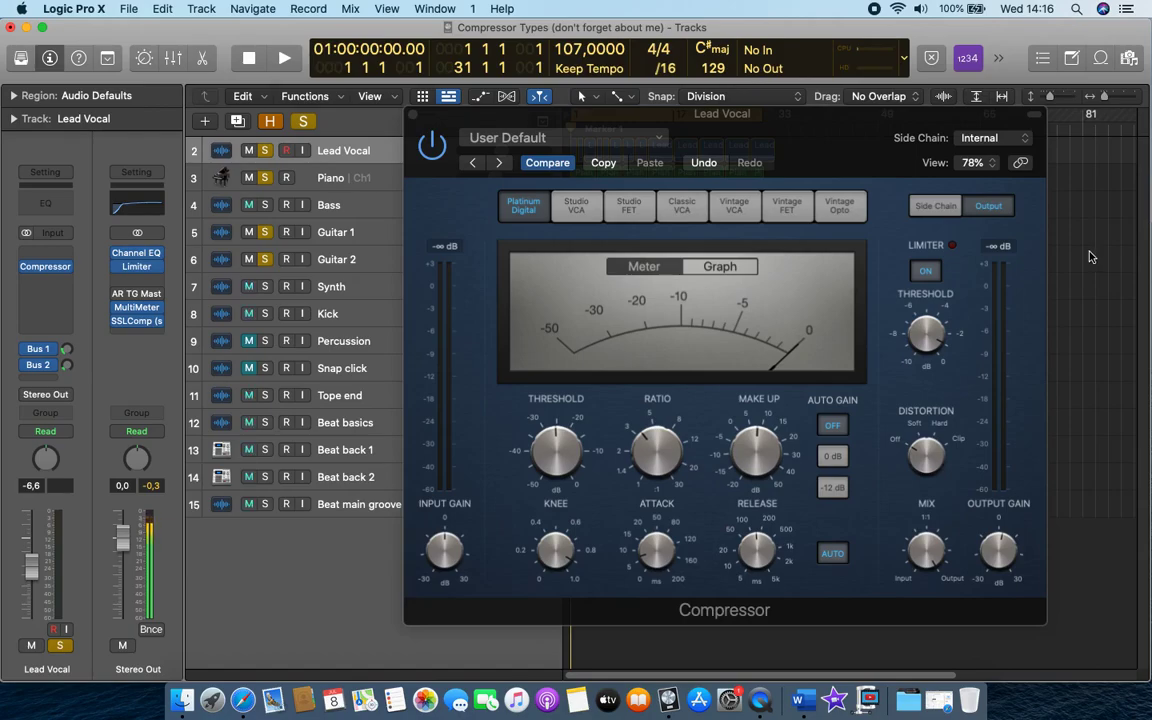
Drag the Lead Vocal Compressor plug-in window by its header slightly up and to the left
drag(773, 111, 726, 92)
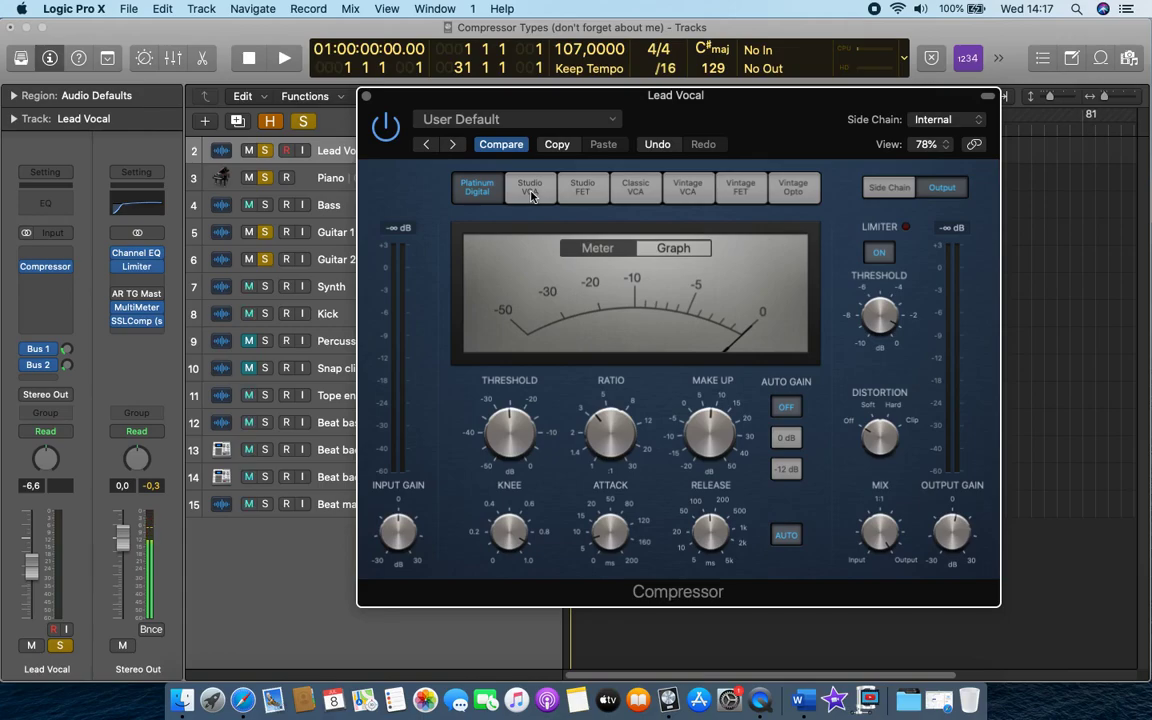
Try the Studio VCA and Vintage FET models, settling the compressor on Studio FET
click(532, 195)
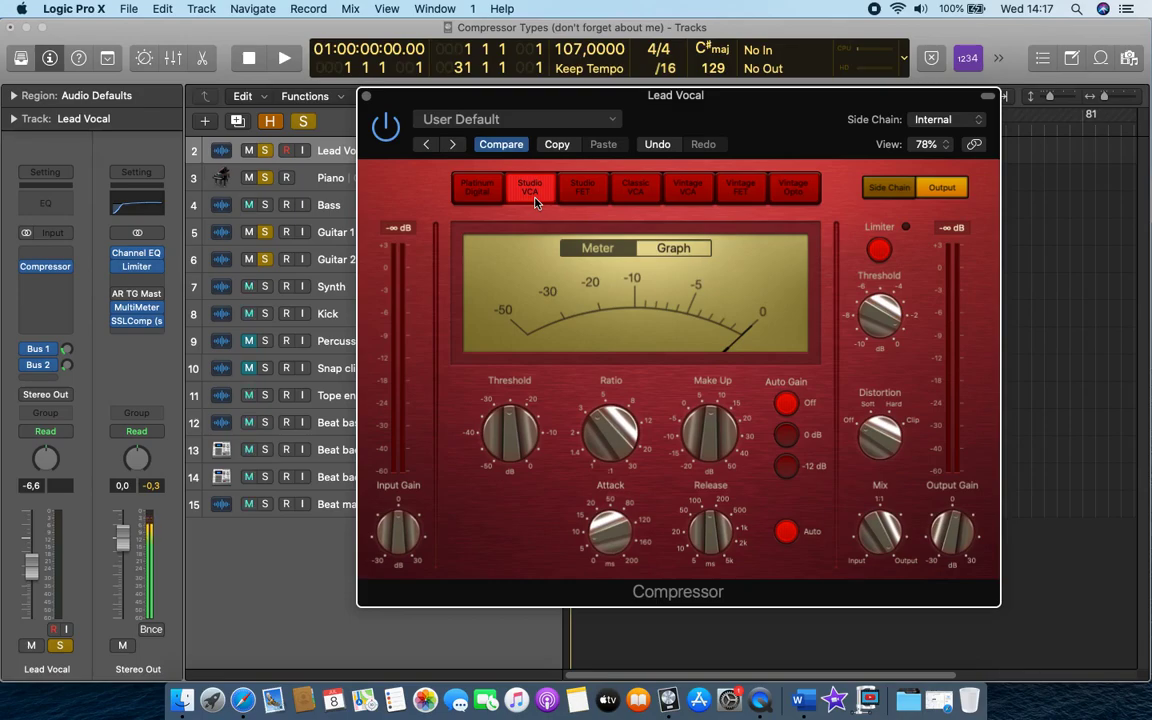
click(588, 192)
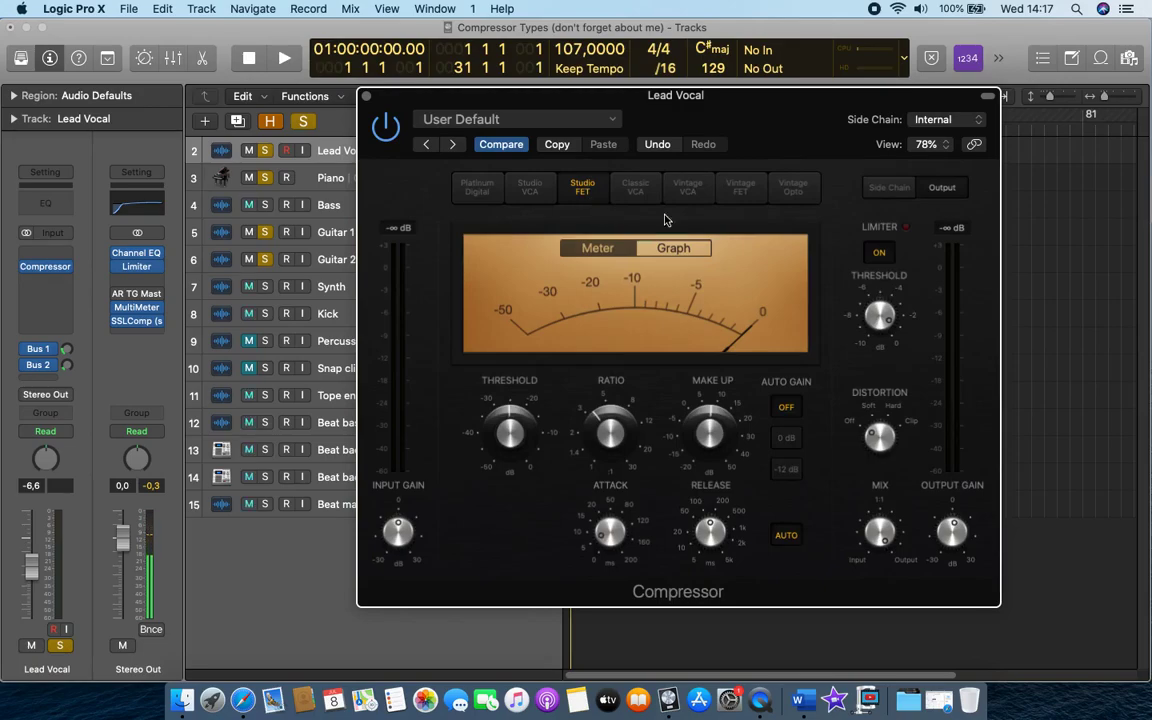
click(743, 187)
click(584, 190)
Switch the compressor model to Classic VCA, then to Vintage VCA
click(640, 190)
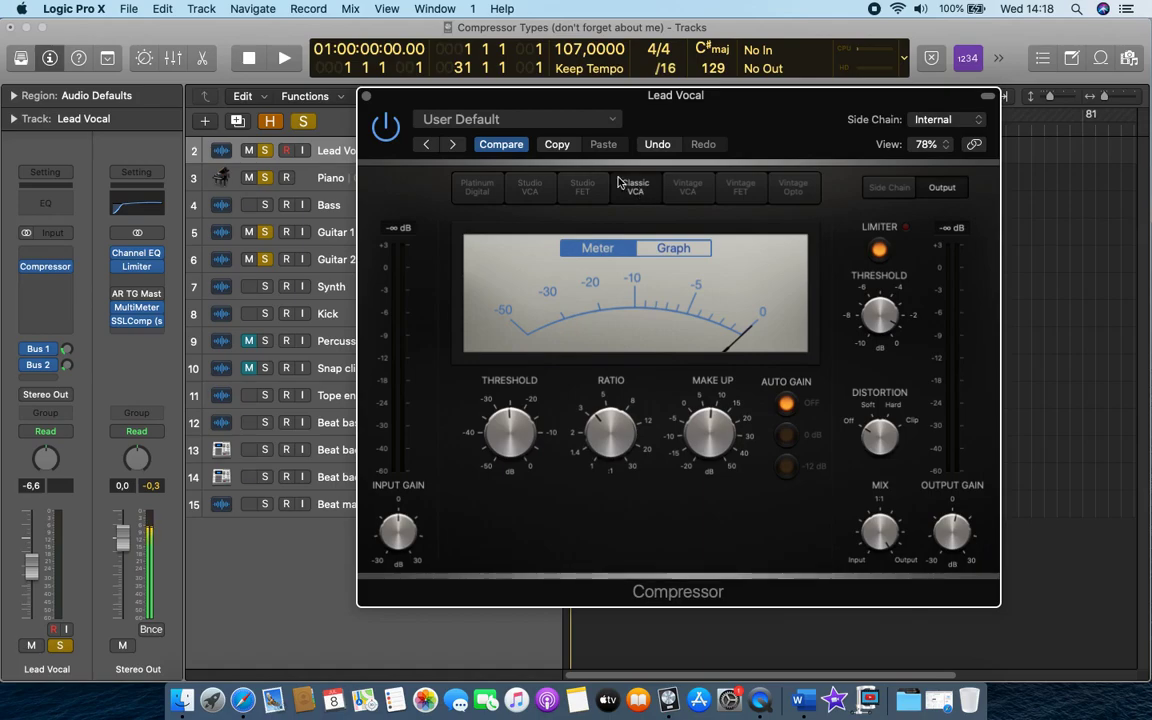
click(692, 189)
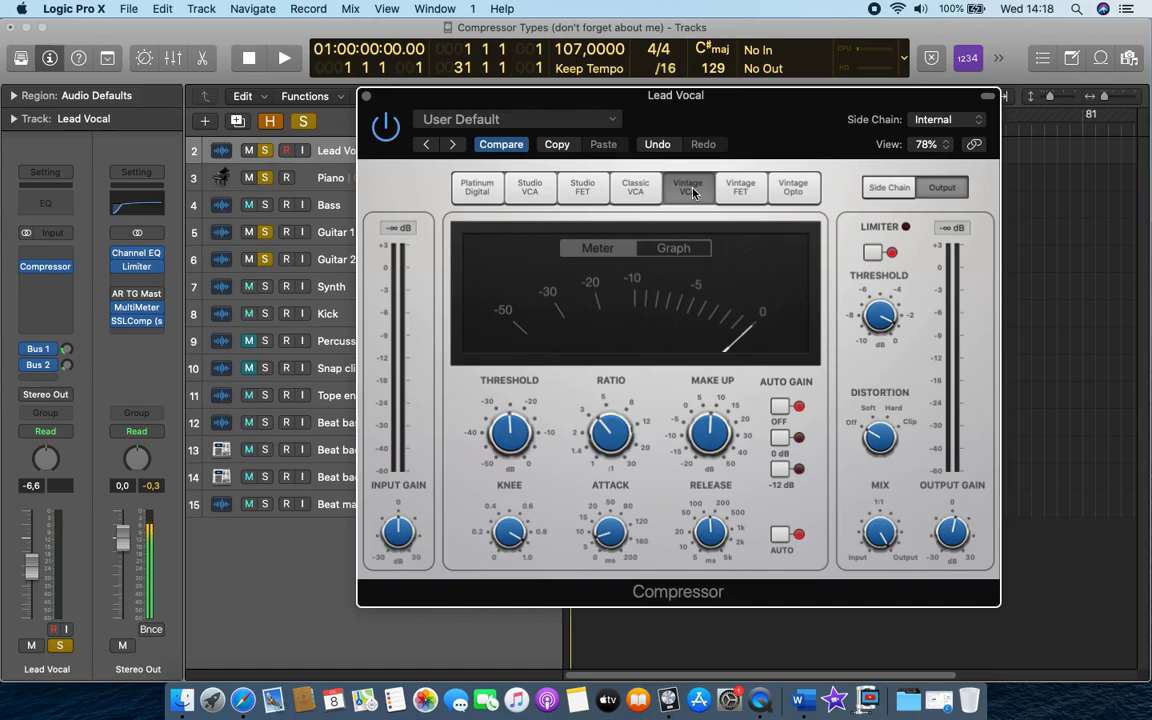
Reselect Vintage VCA, then set the compressor model to Vintage Opto
click(690, 188)
click(795, 186)
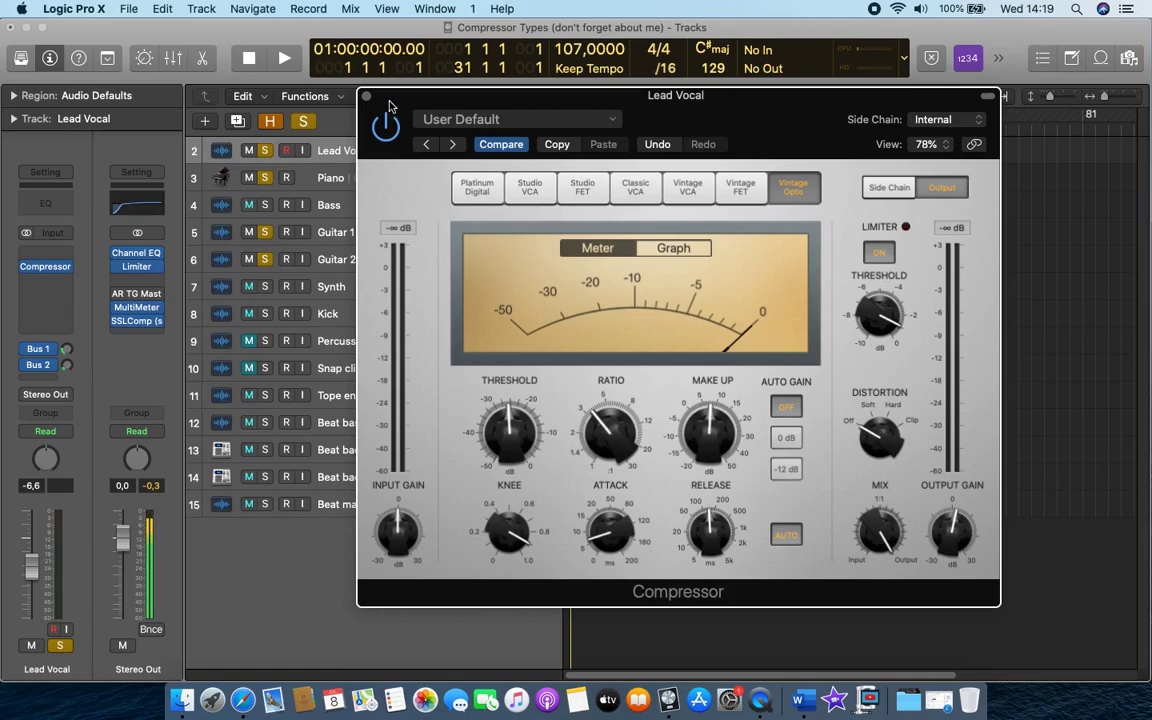
Raise the Compressor window higher and select the Platinum Digital model
drag(480, 105, 482, 106)
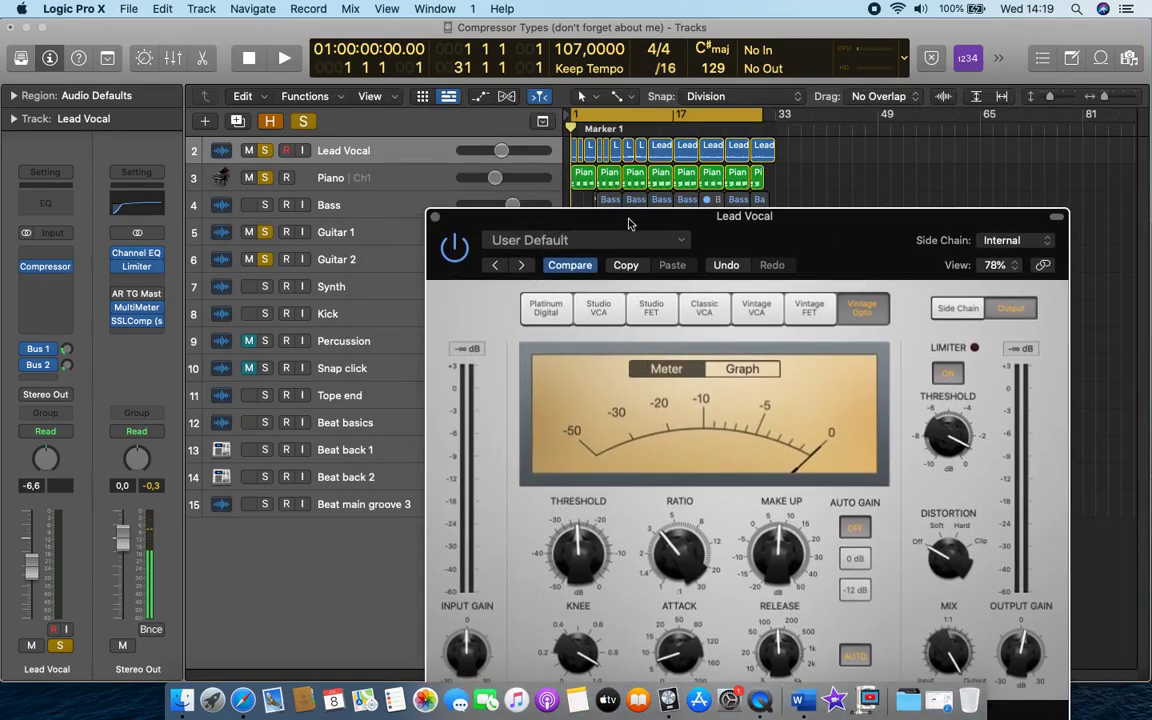
drag(568, 205, 630, 71)
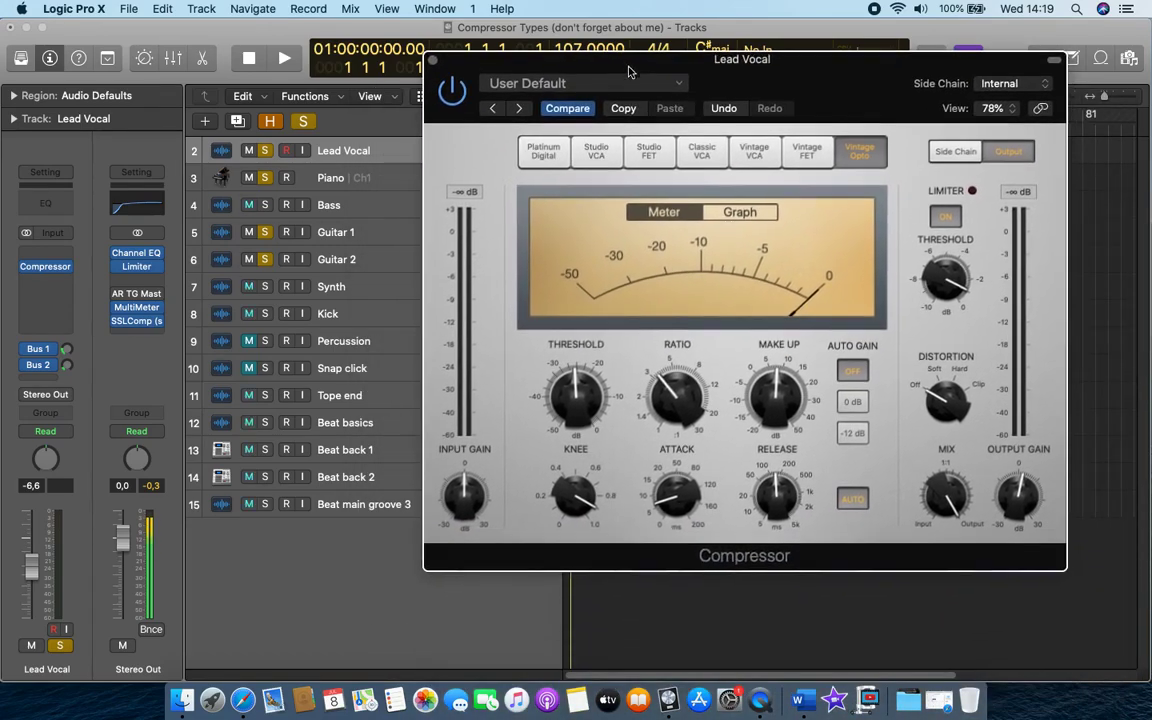
click(541, 152)
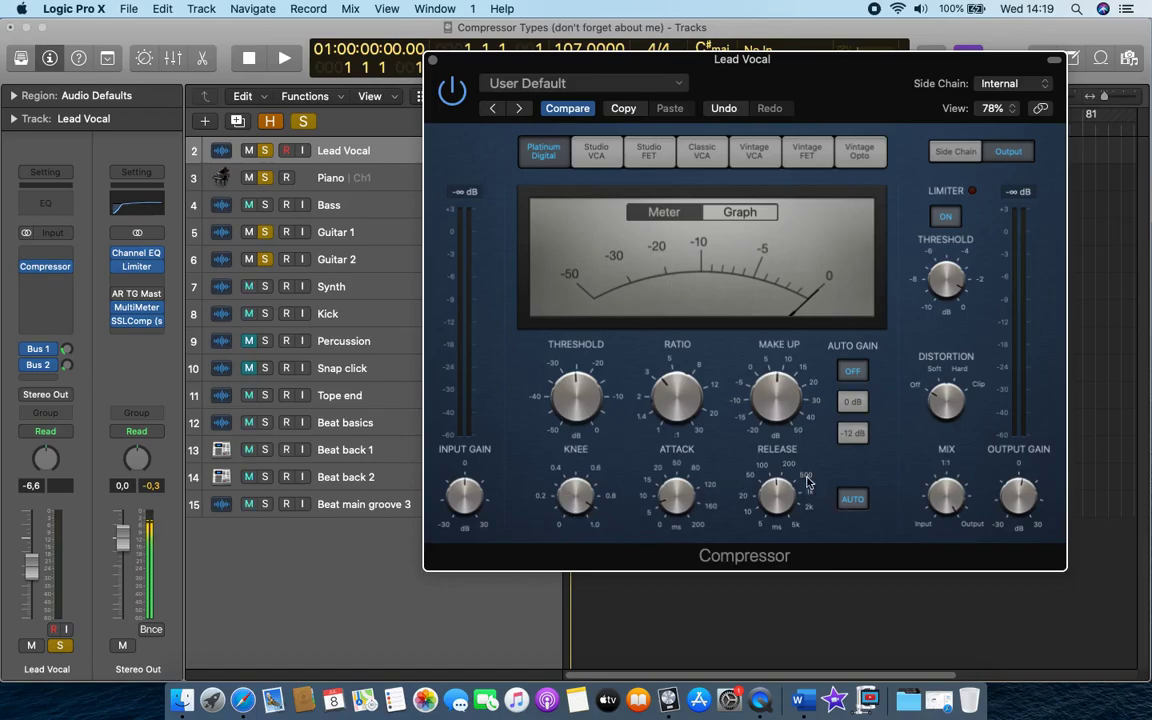
Step through Studio VCA, Studio FET, Classic VCA, Vintage VCA, Vintage FET, Vintage Opto, then back to Platinum Digital
click(596, 152)
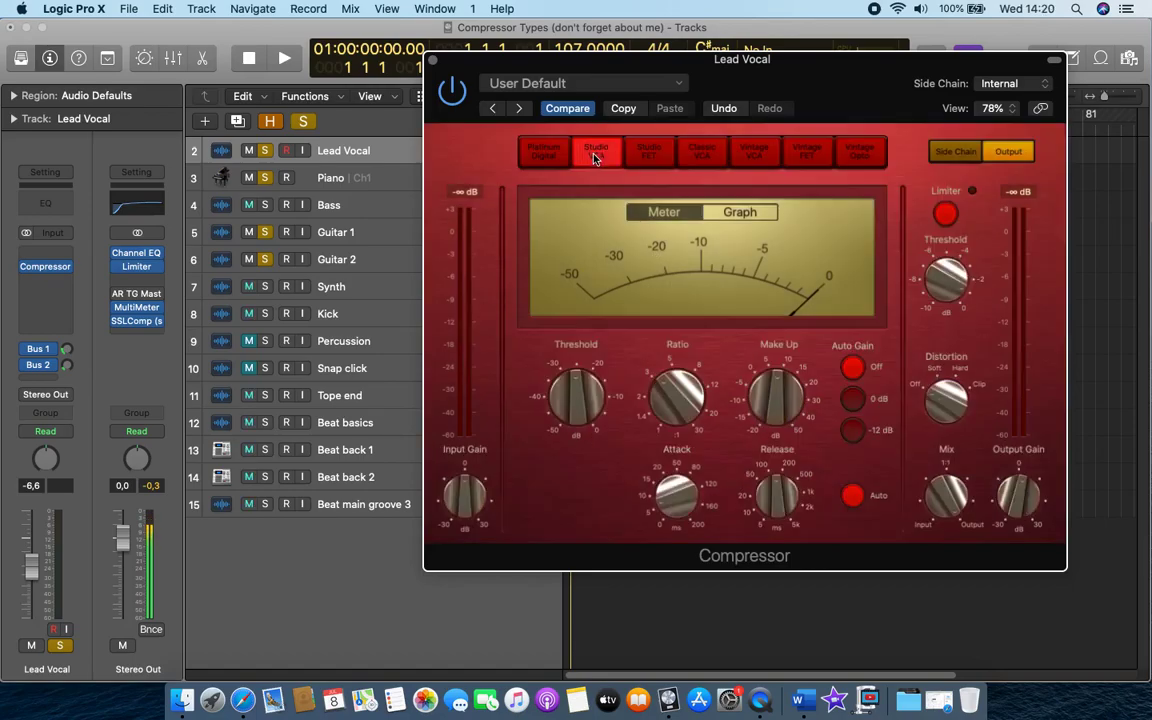
click(649, 152)
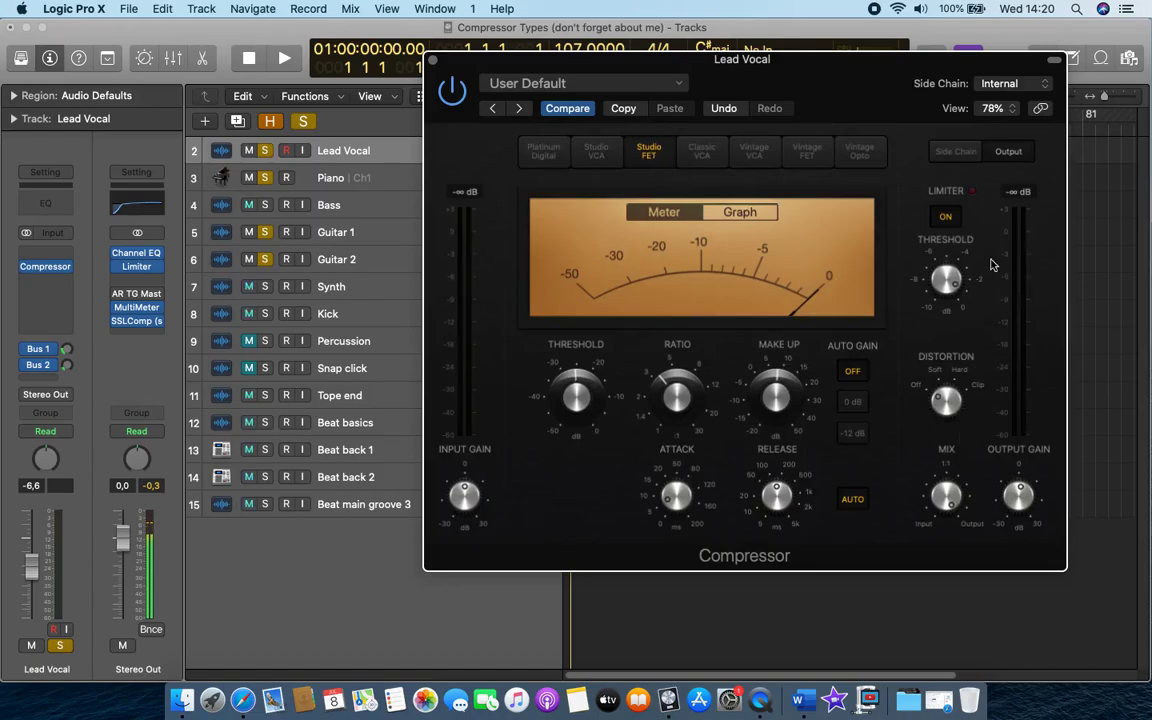
click(692, 150)
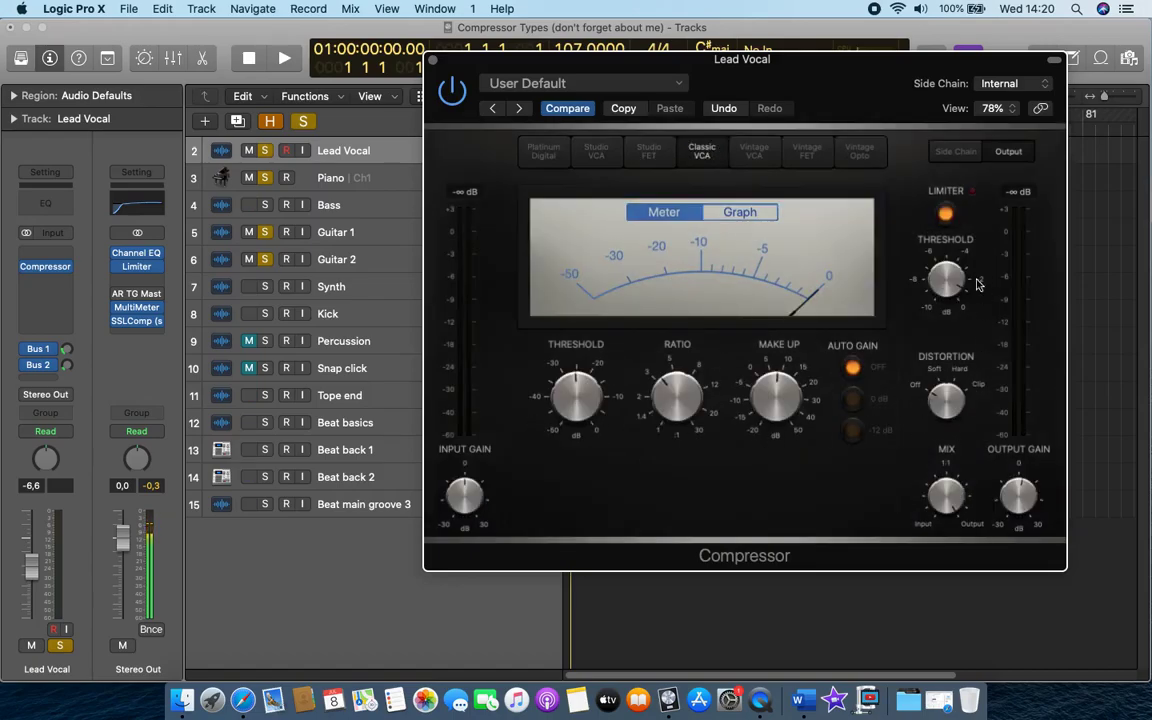
click(757, 155)
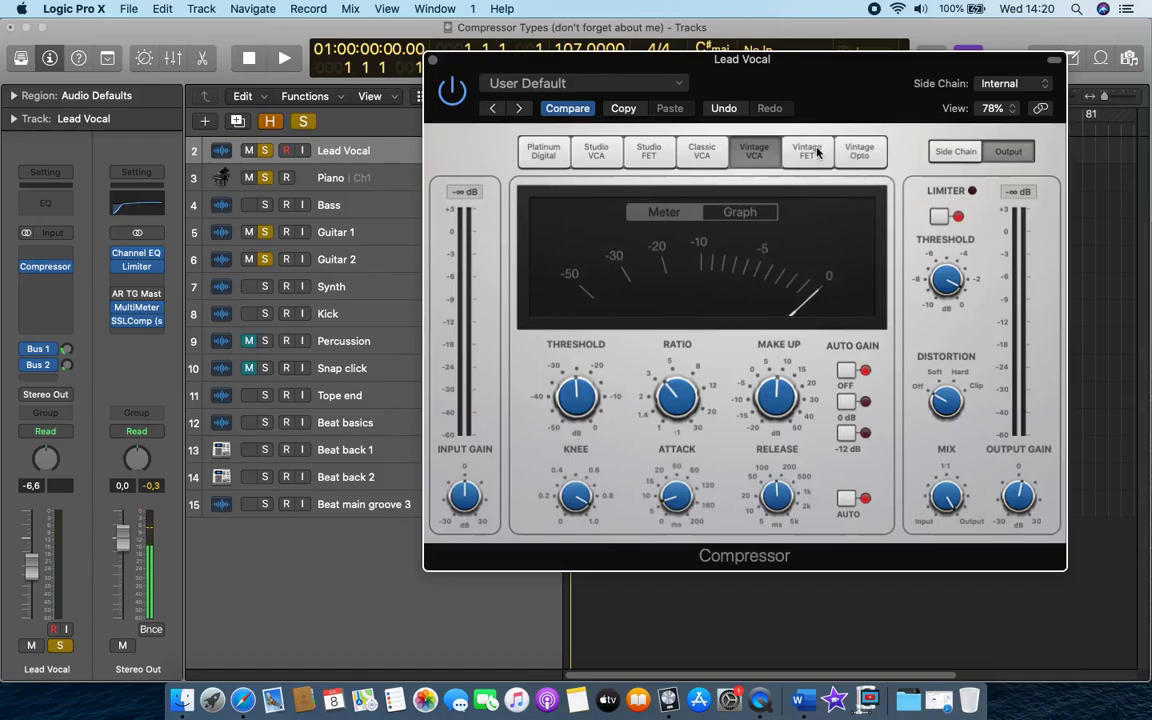
click(817, 152)
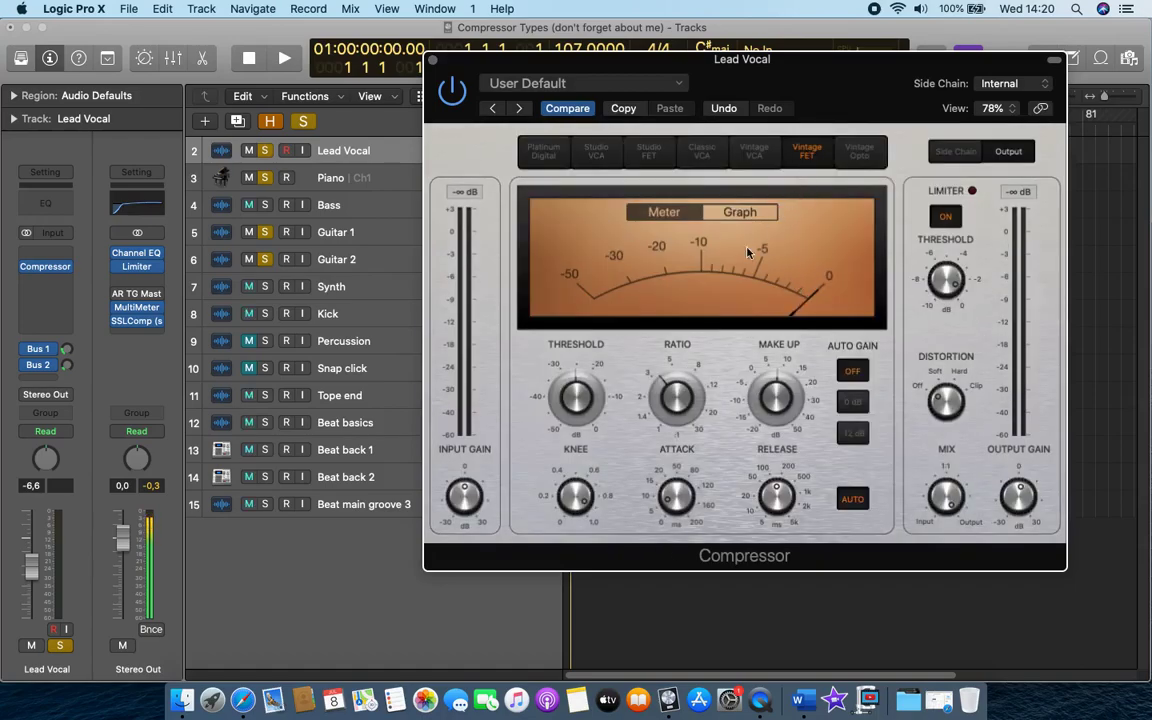
click(859, 152)
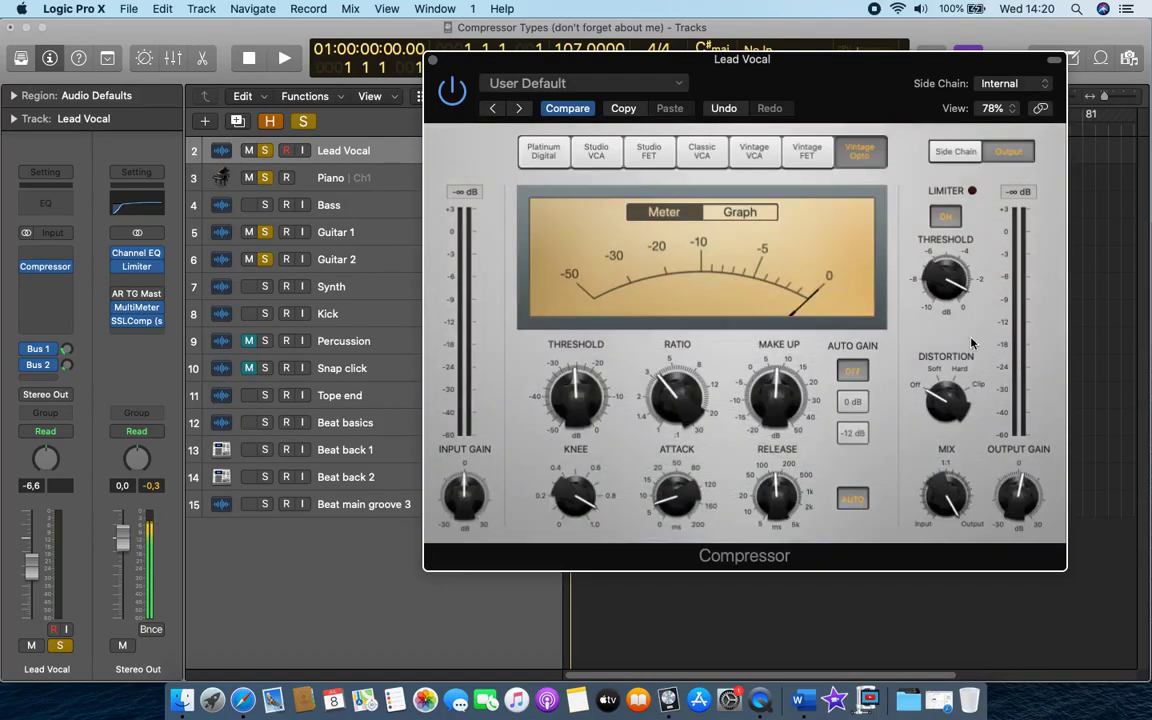
click(547, 155)
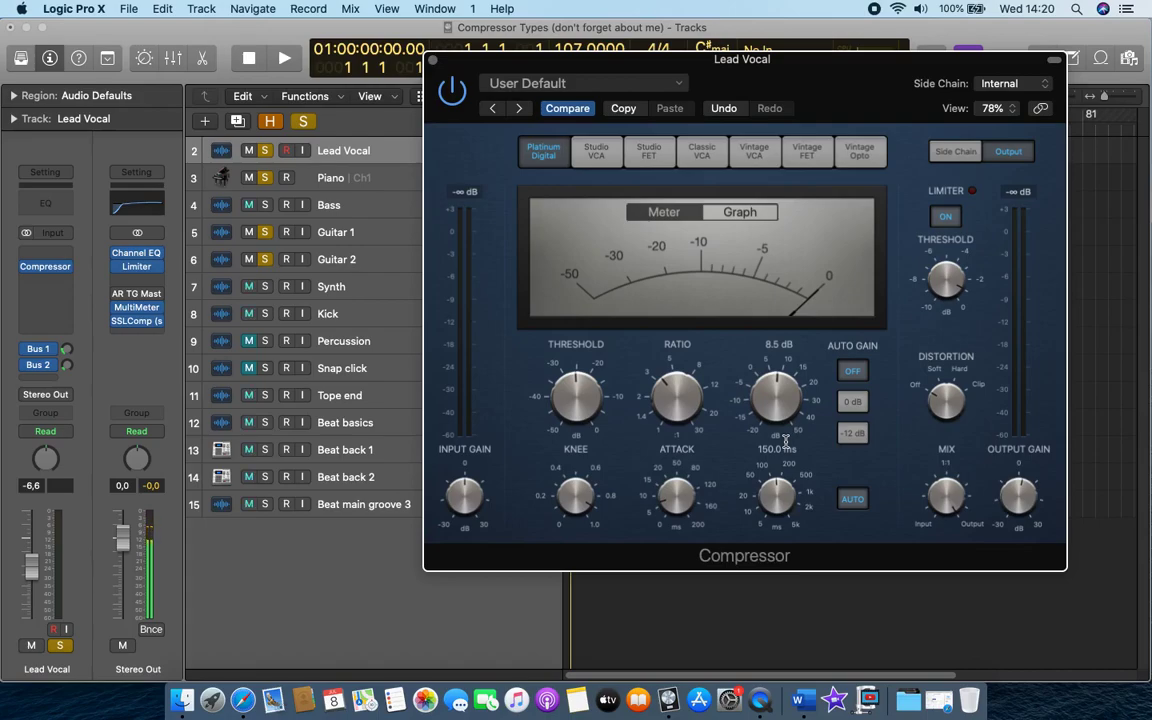
key(space)
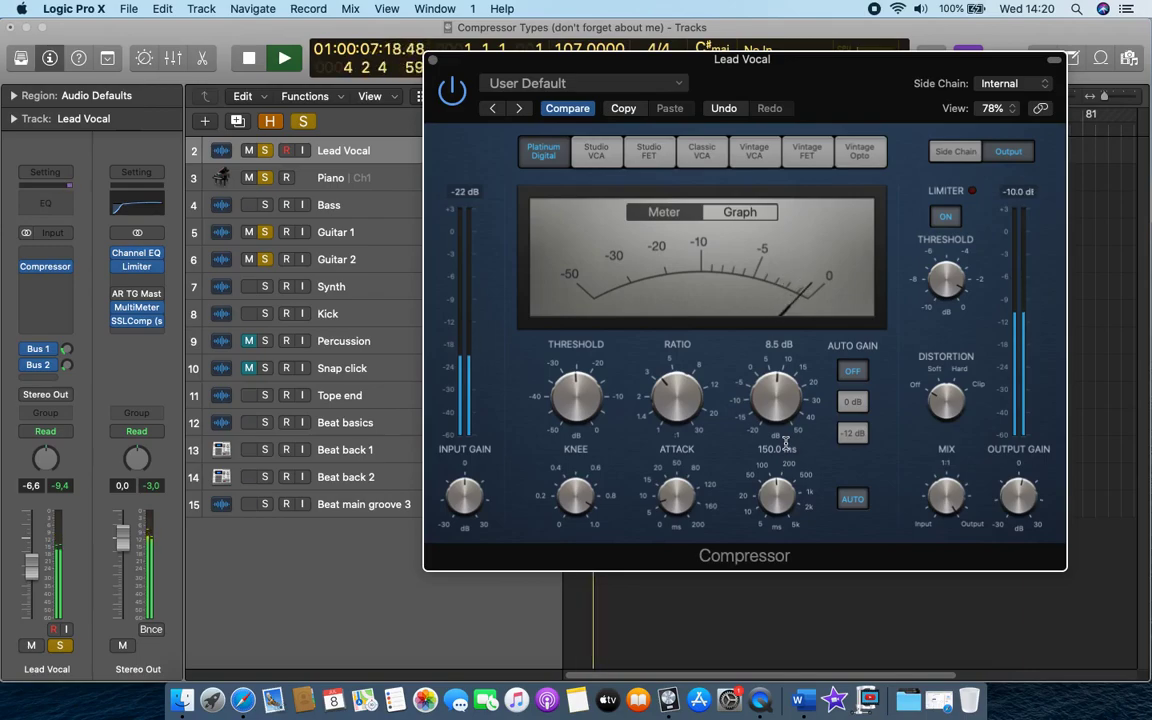
key(space)
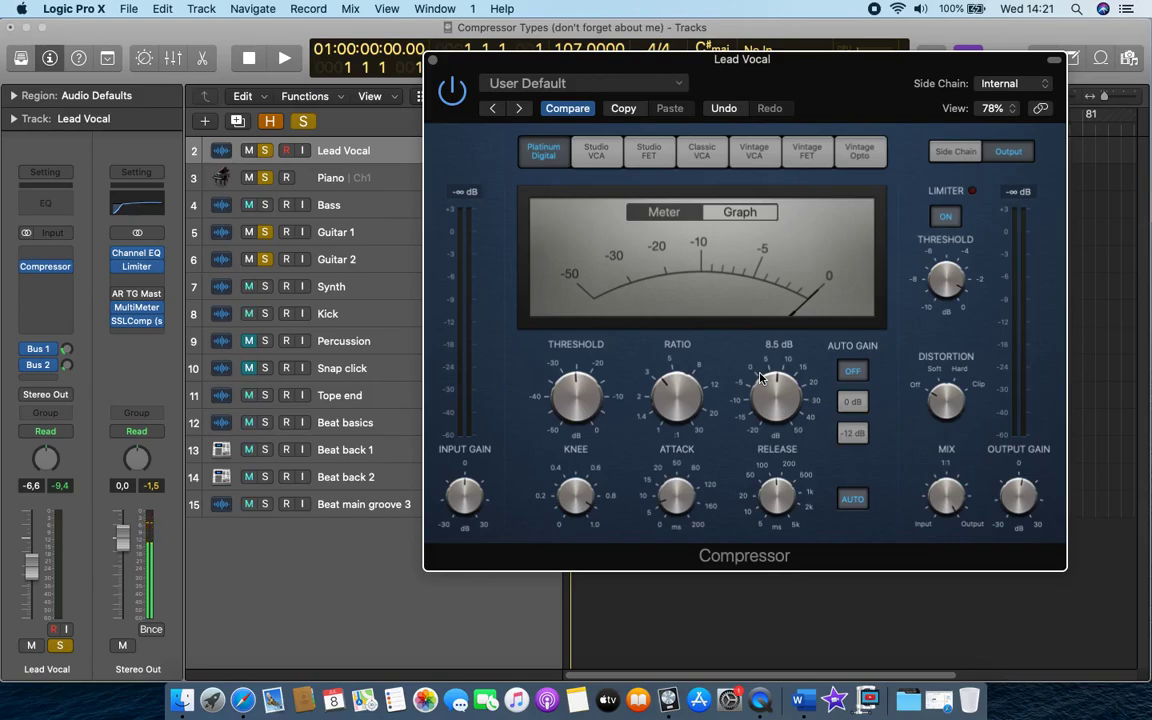
Start playback and audition Studio VCA, Studio FET, Classic VCA, Vintage VCA, Vintage FET and Vintage Opto
key(space)
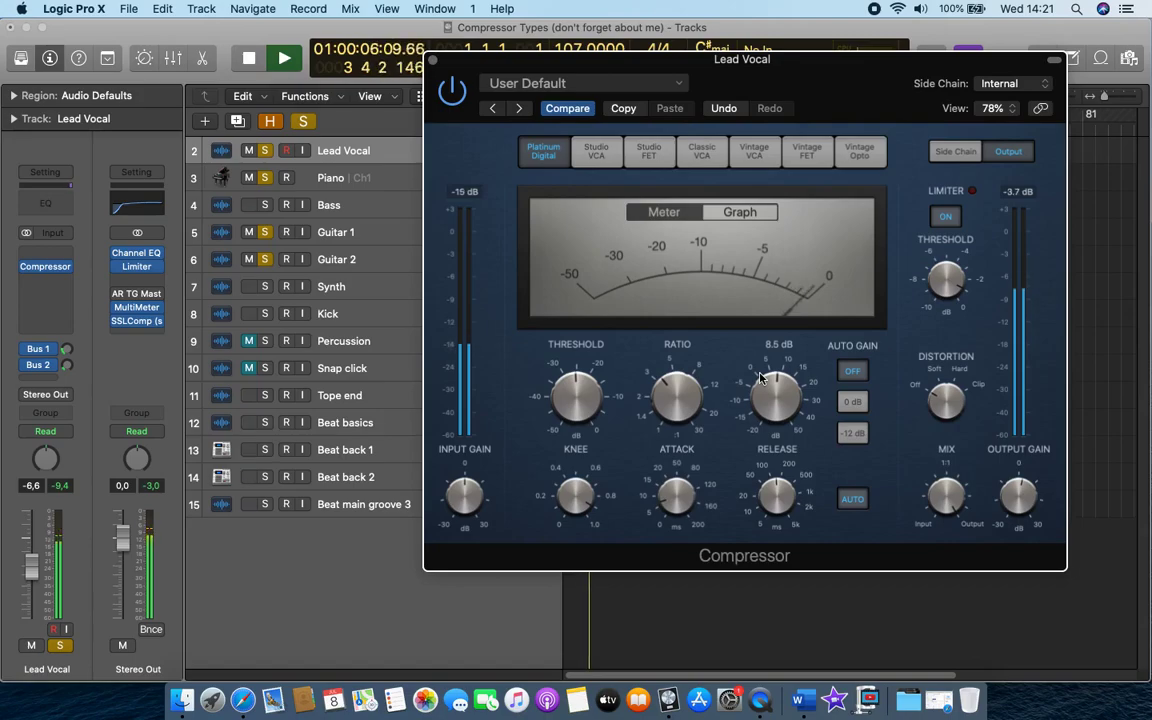
click(597, 155)
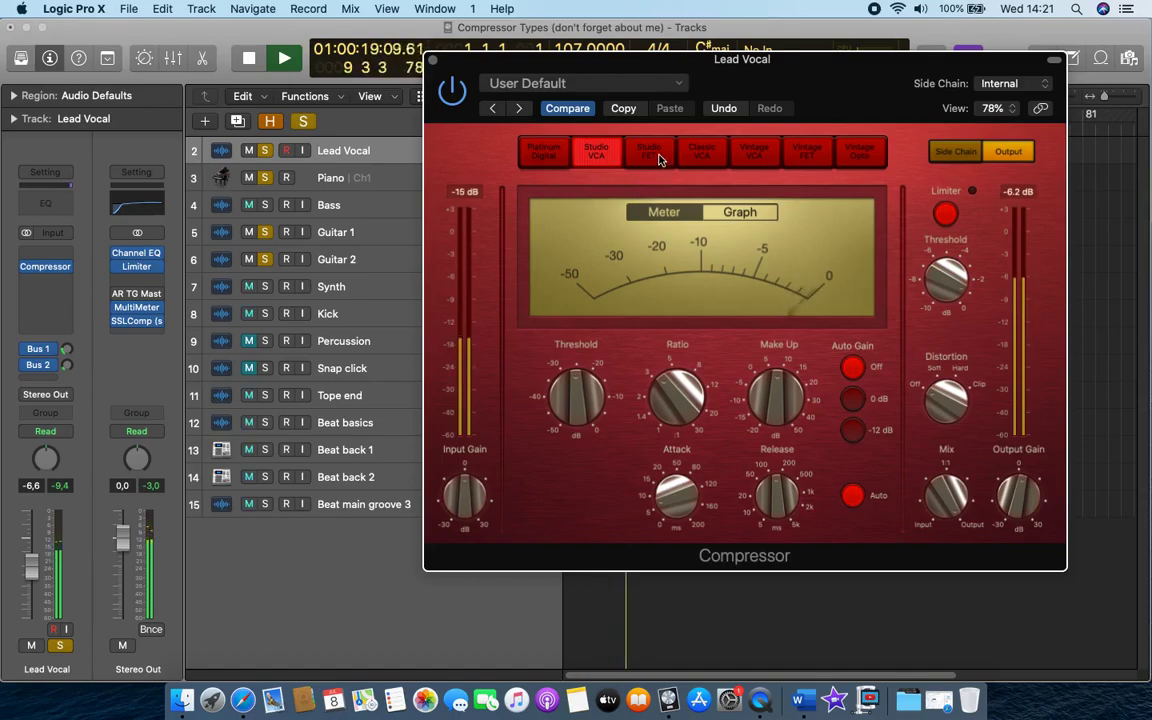
click(651, 154)
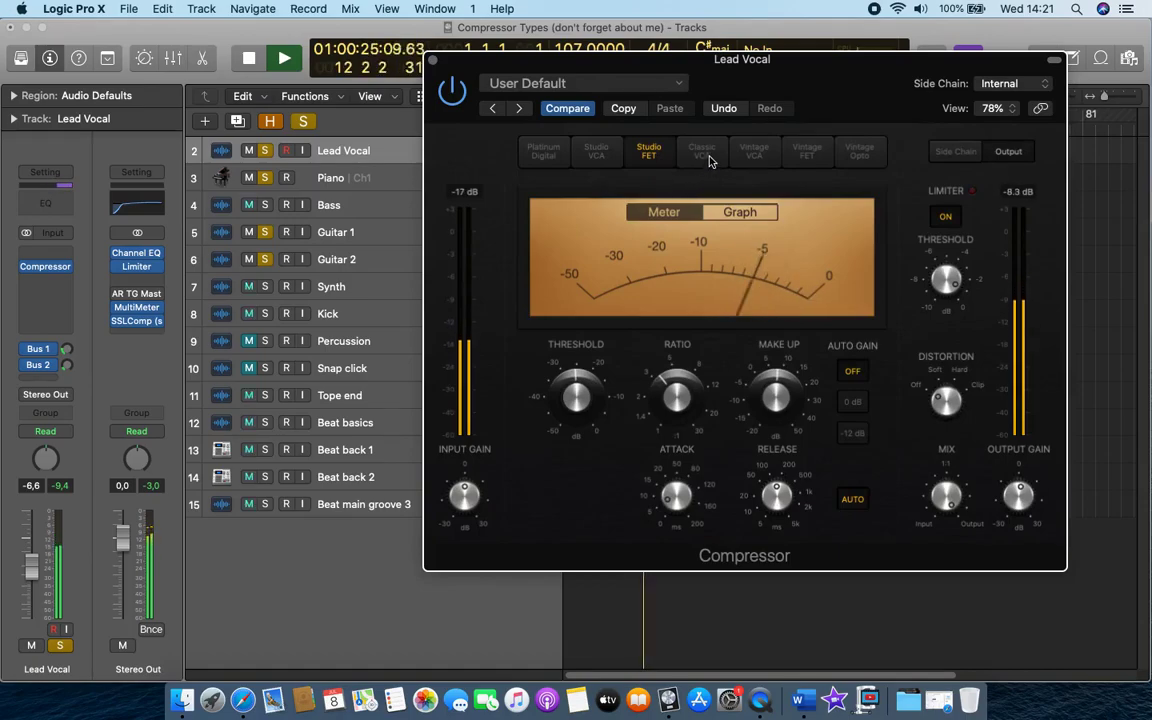
click(702, 152)
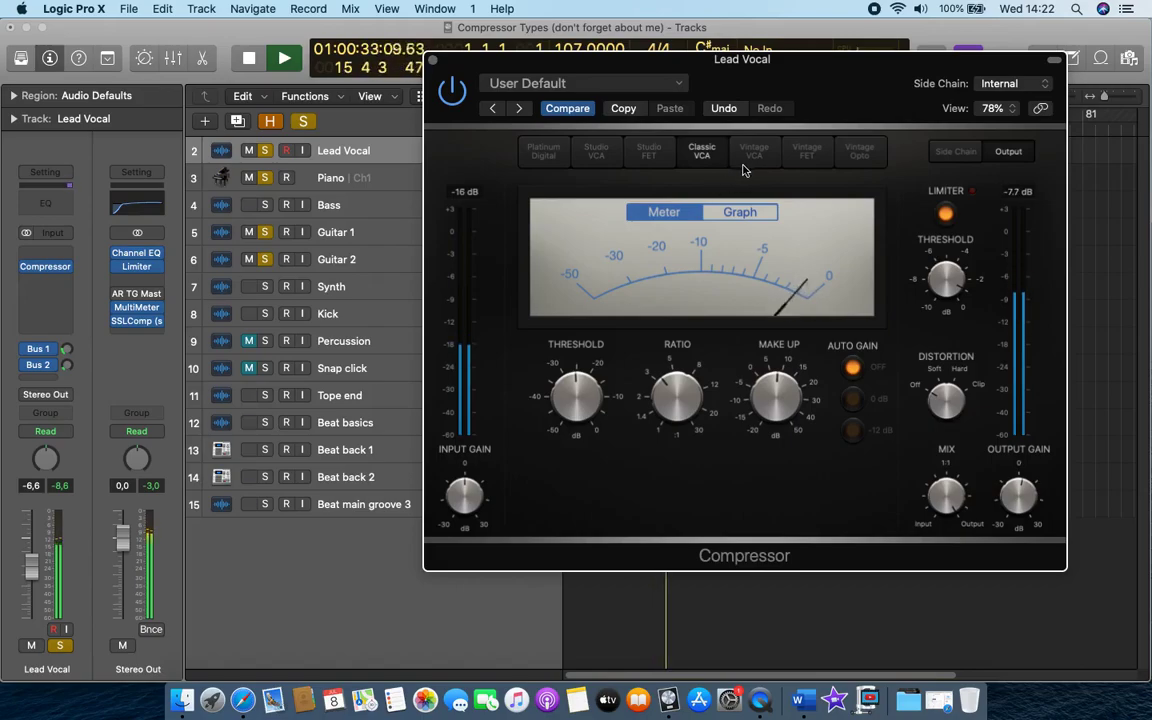
click(755, 155)
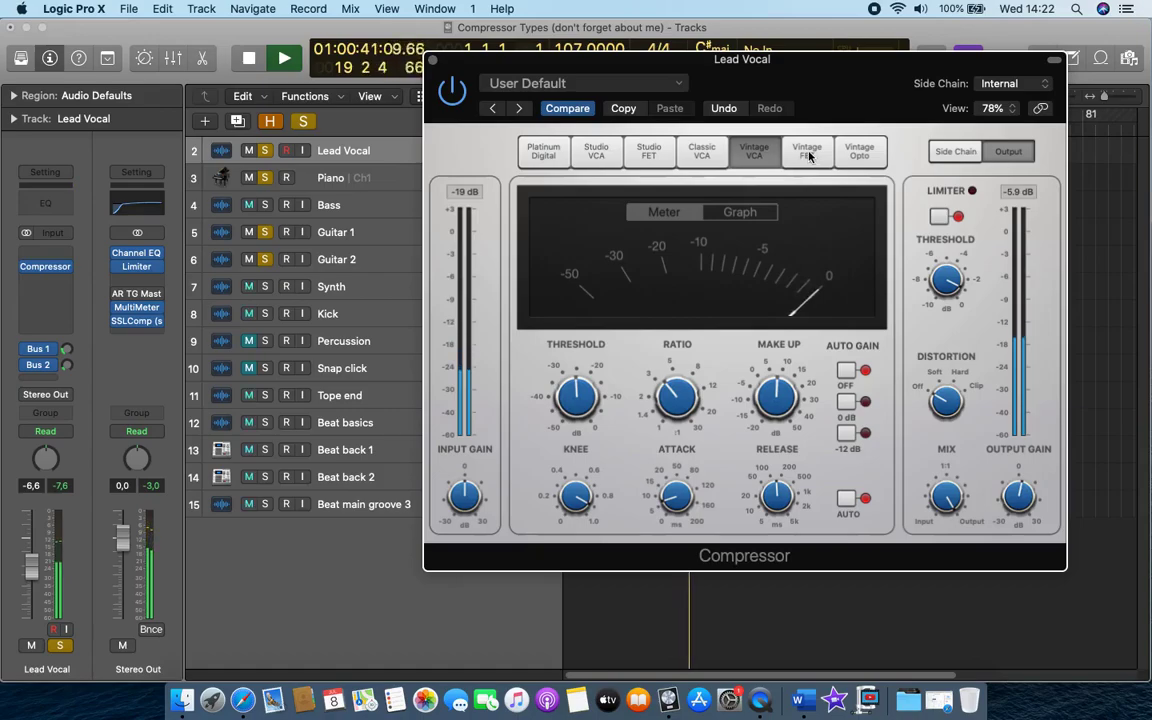
click(807, 155)
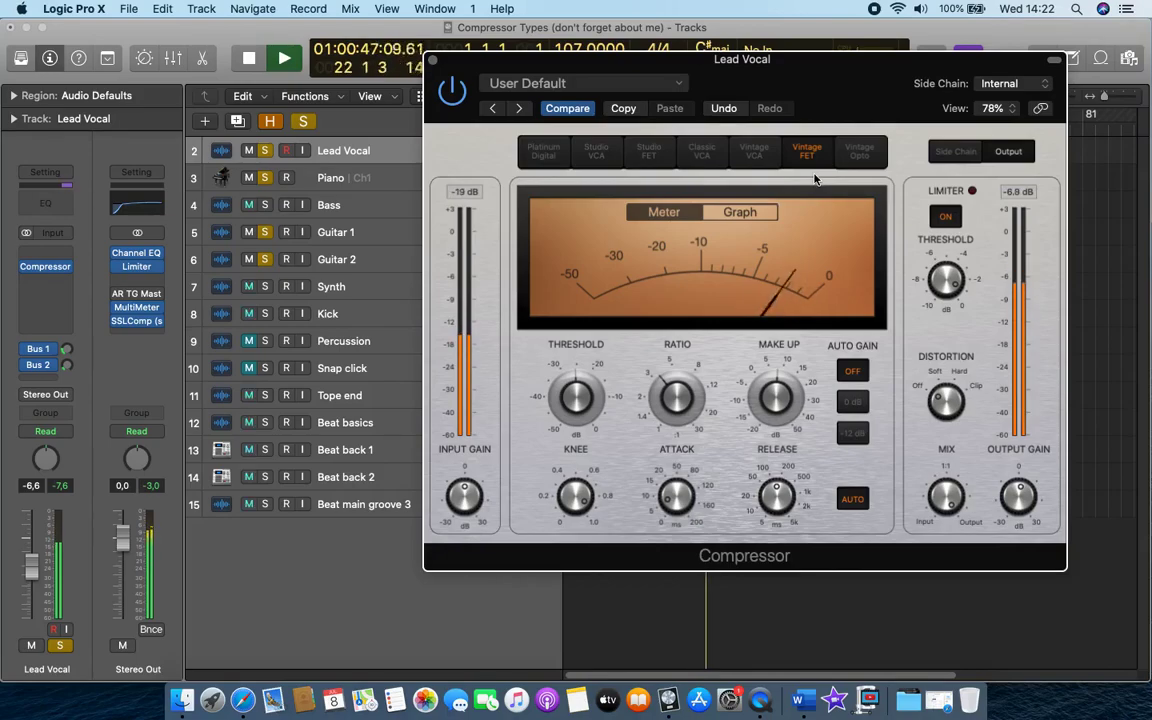
click(862, 155)
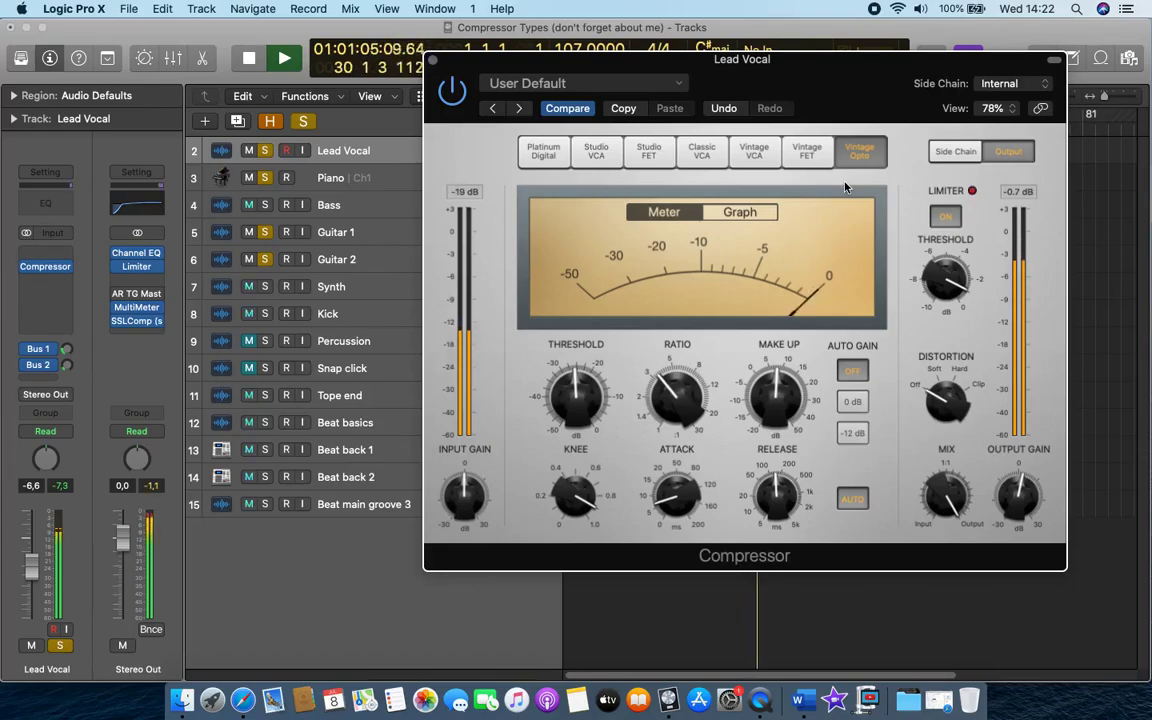
Clear all track solos and audition Vintage FET, Vintage VCA and Classic VCA in the full mix
click(305, 122)
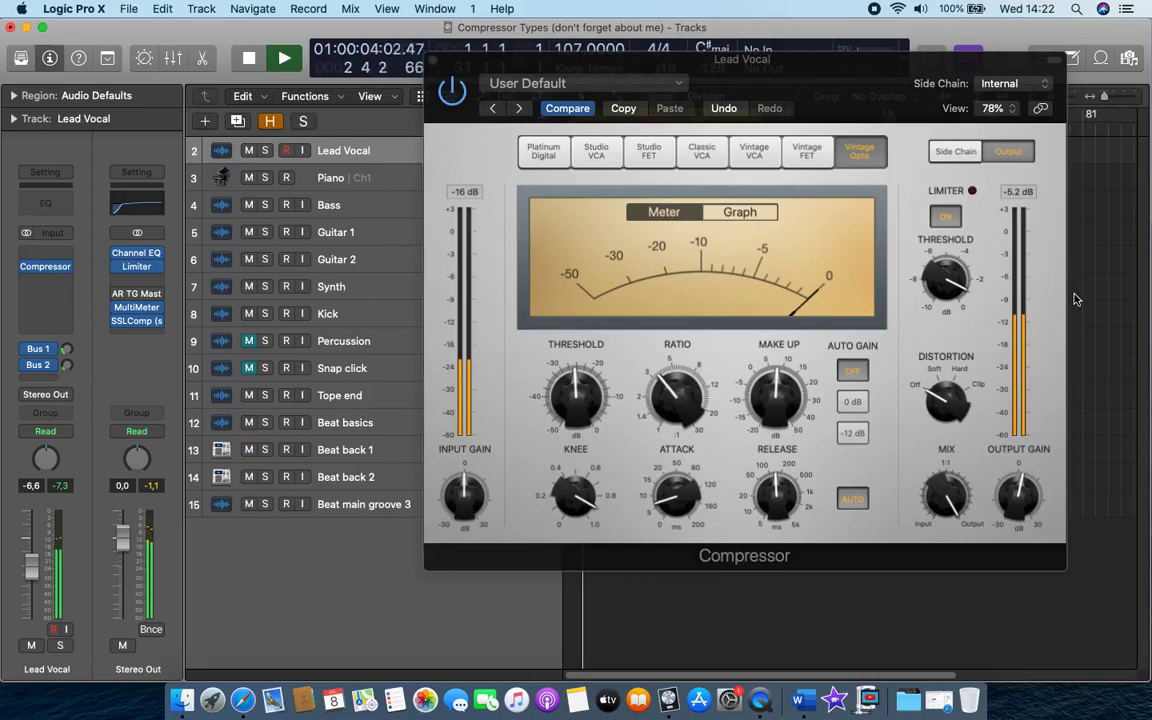
click(817, 161)
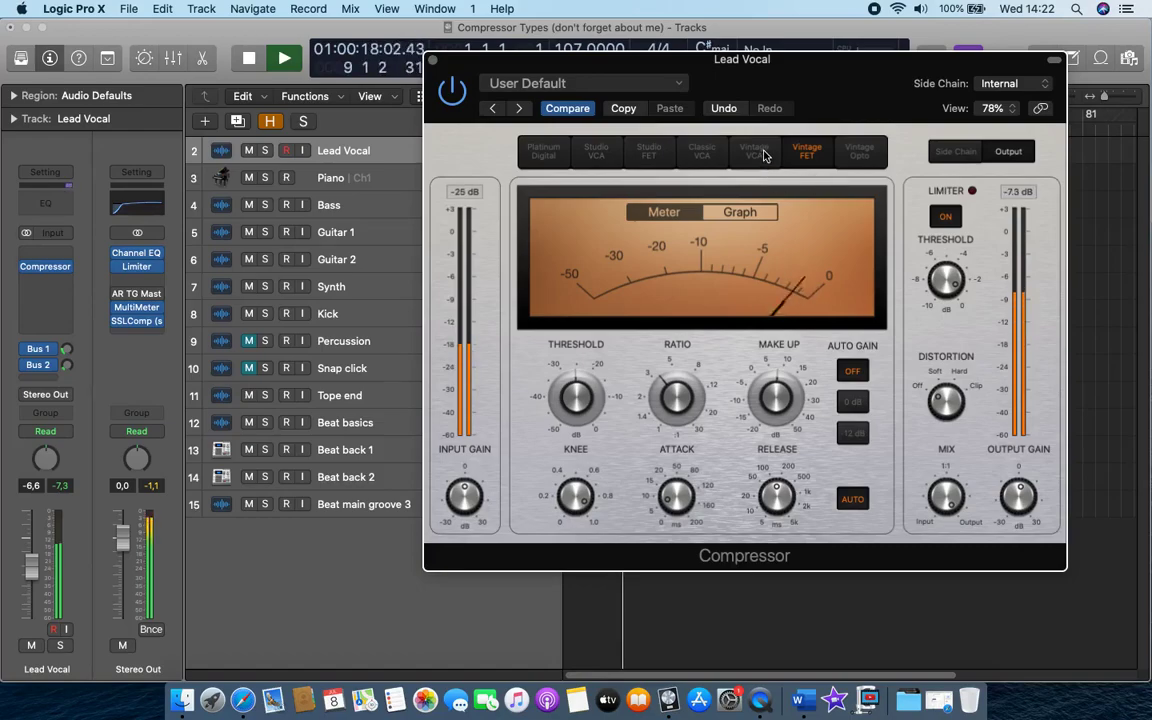
click(755, 151)
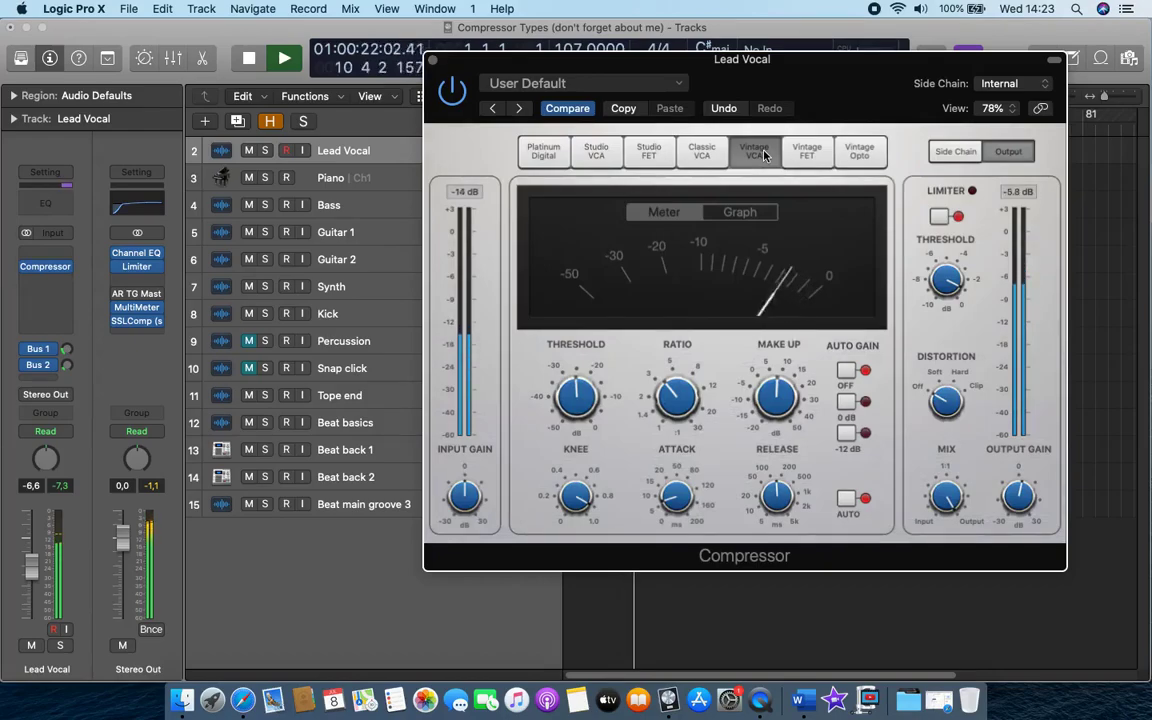
click(704, 152)
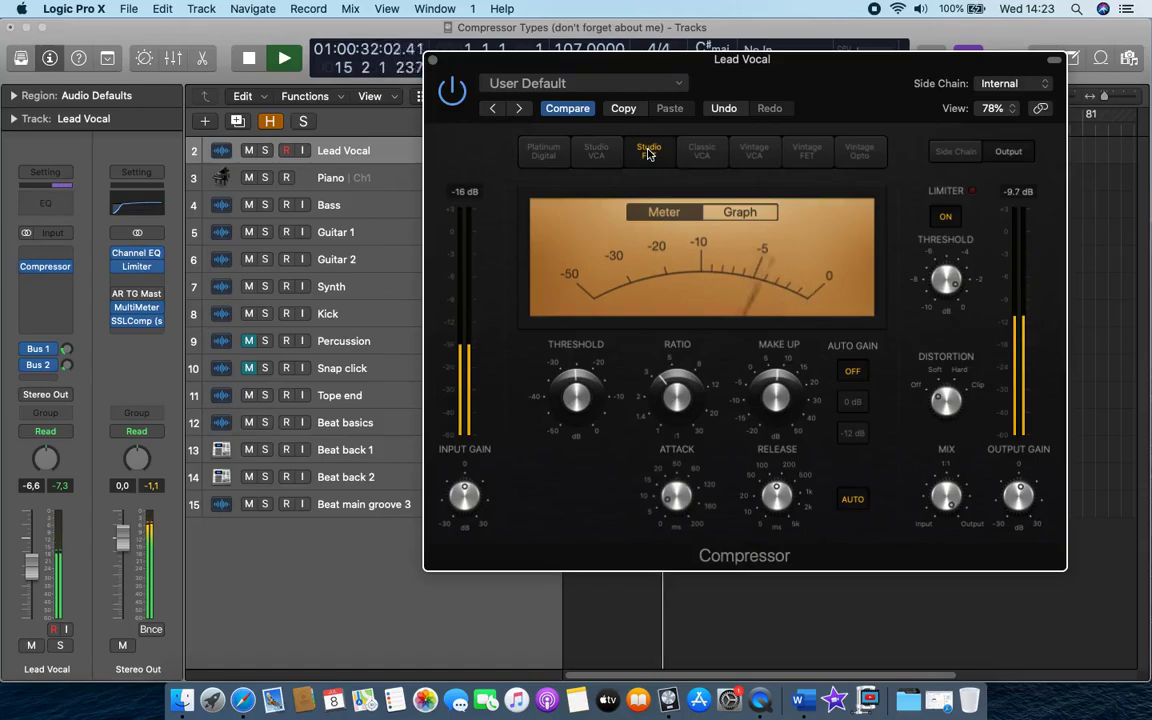
Try Studio VCA and Platinum Digital, settle on Vintage Opto, and stop playback
click(601, 155)
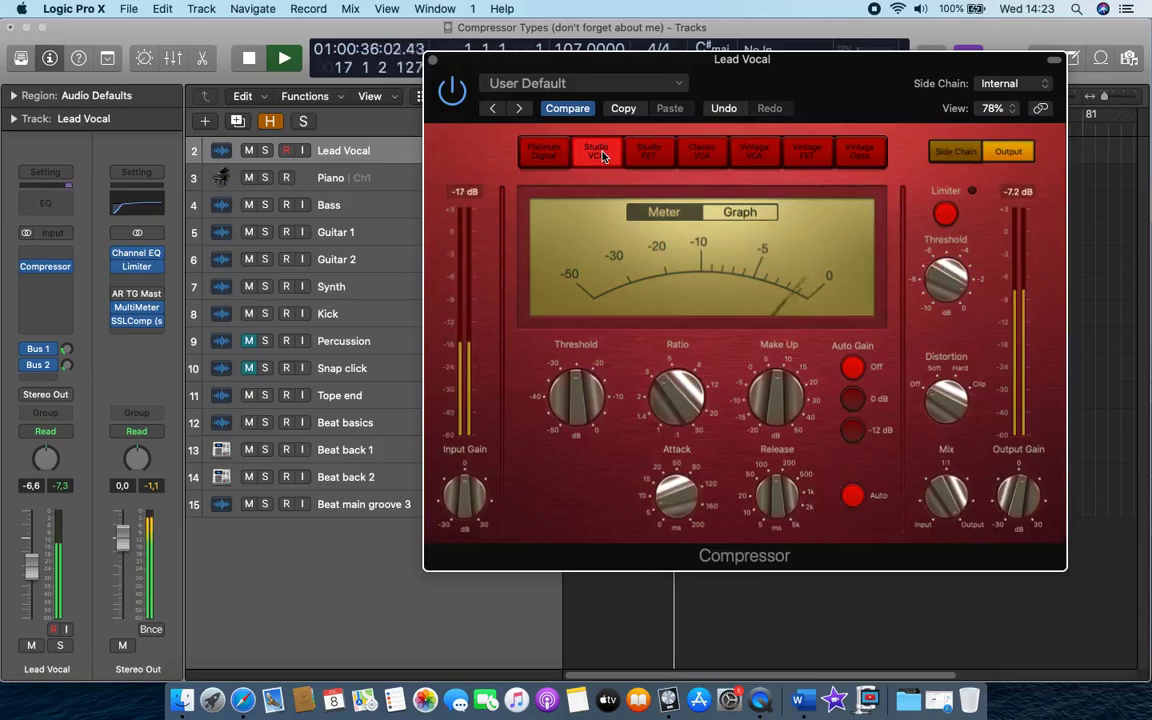
click(548, 155)
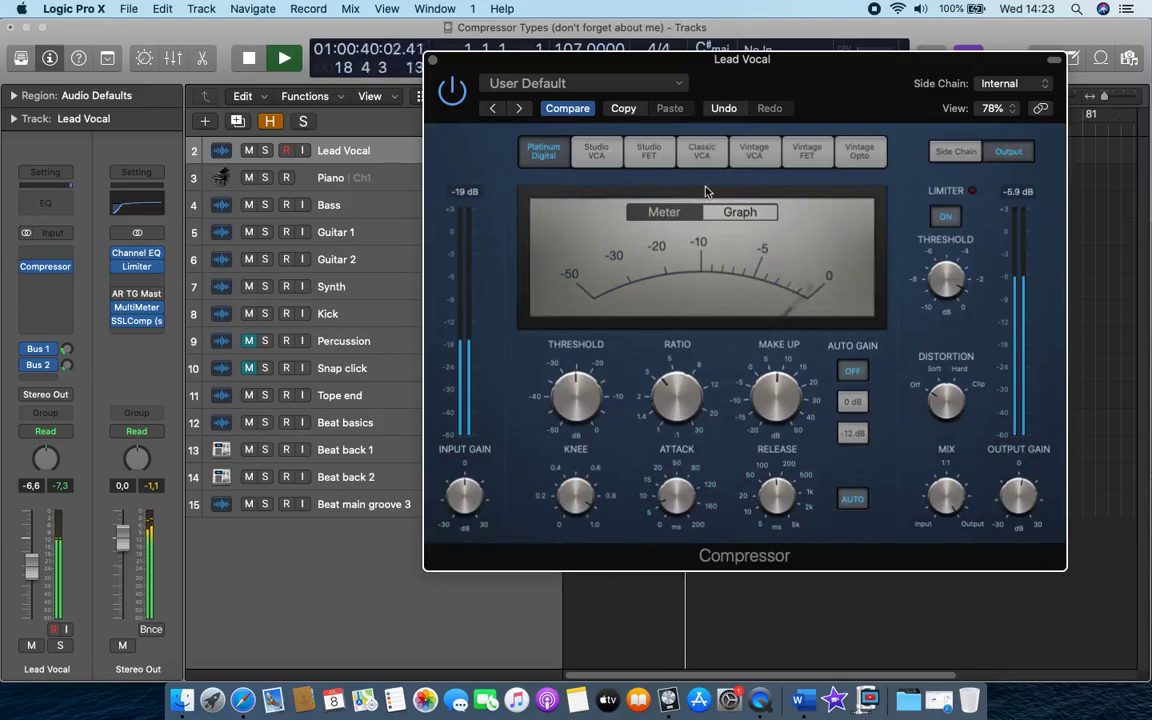
click(865, 158)
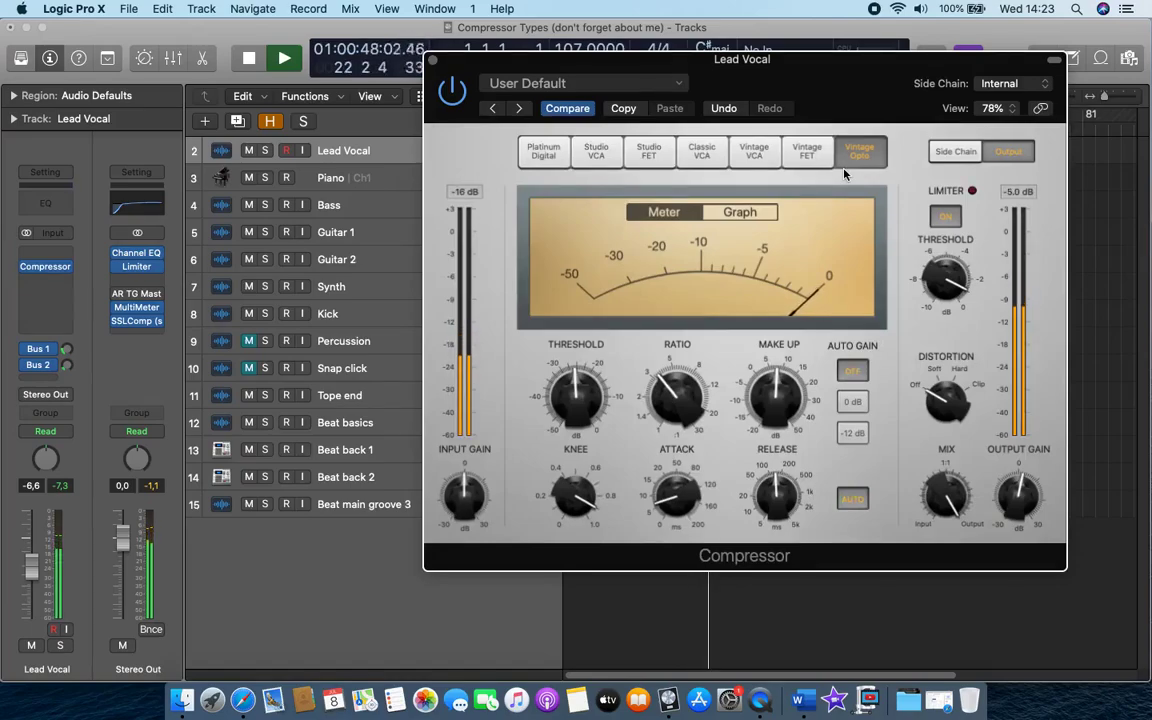
key(space)
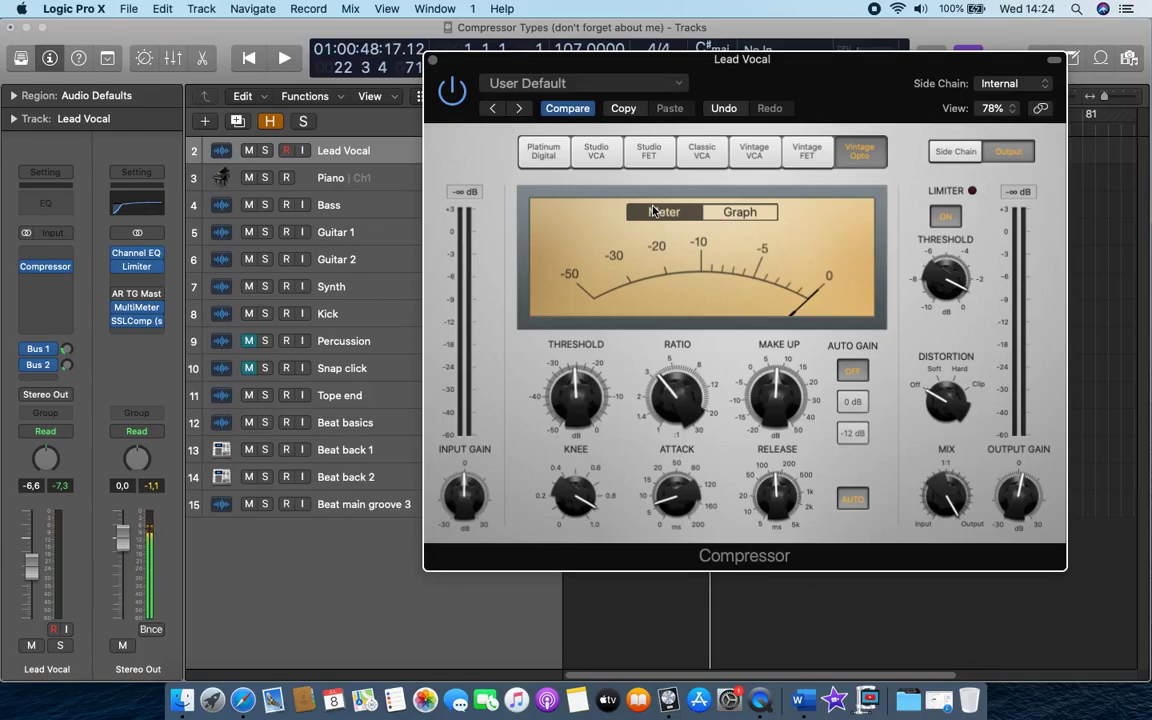
Close the Lead Vocal compressor, open the API-2500 on Beat main groove 3, and solo that track
click(433, 62)
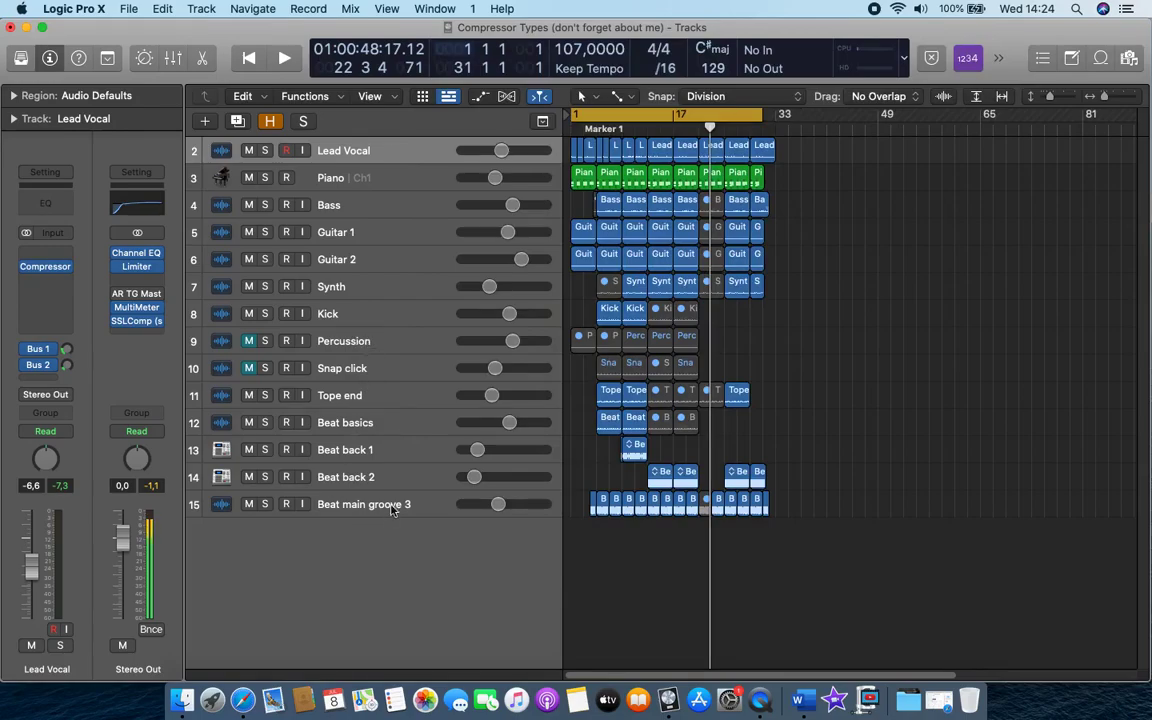
click(348, 508)
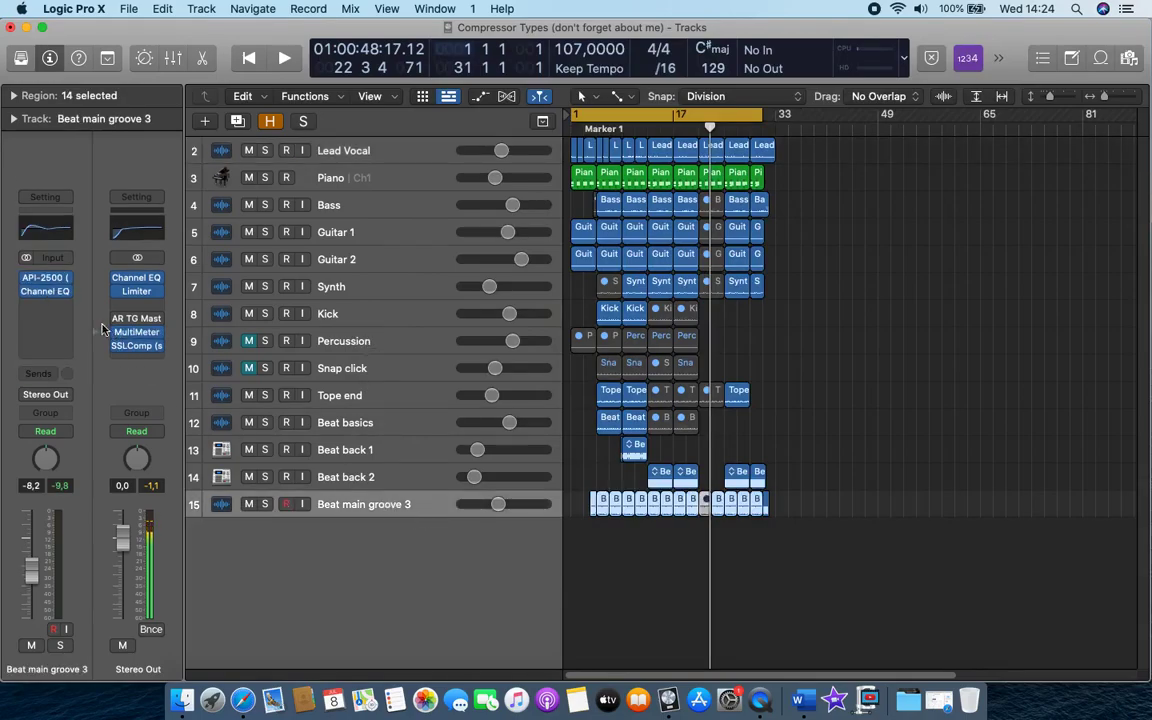
click(66, 284)
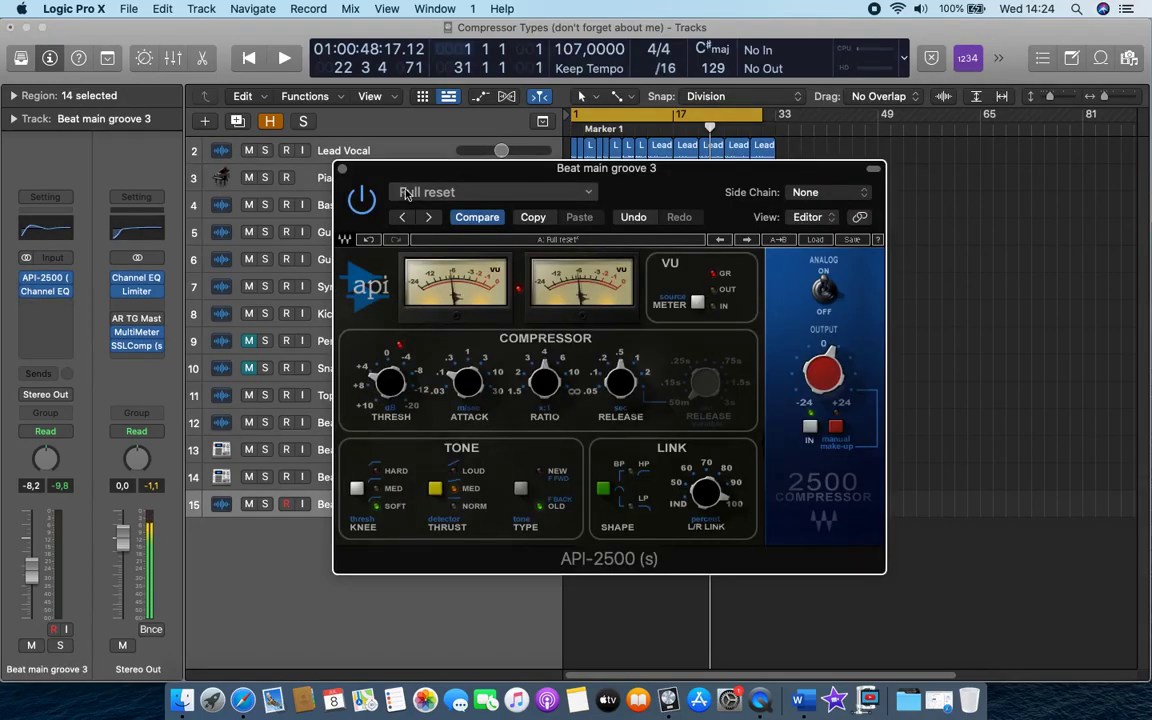
click(266, 505)
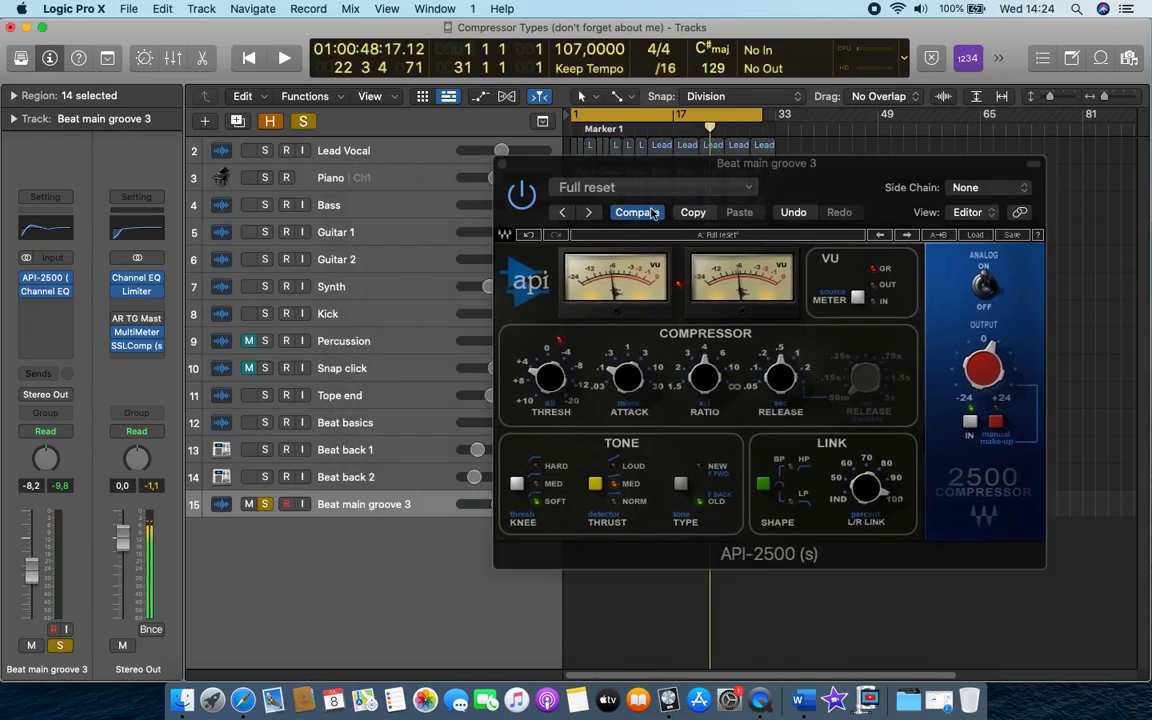
Reposition the API-2500 window and move the playhead back to bar 10
drag(699, 175, 631, 142)
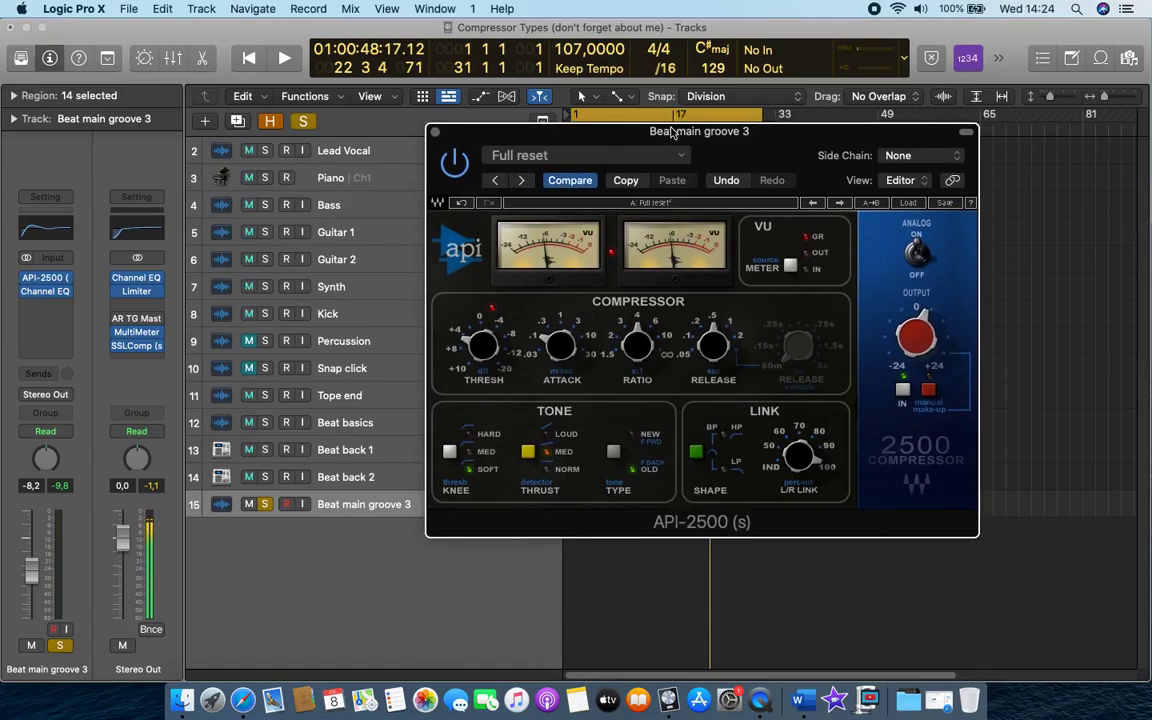
drag(672, 131, 665, 196)
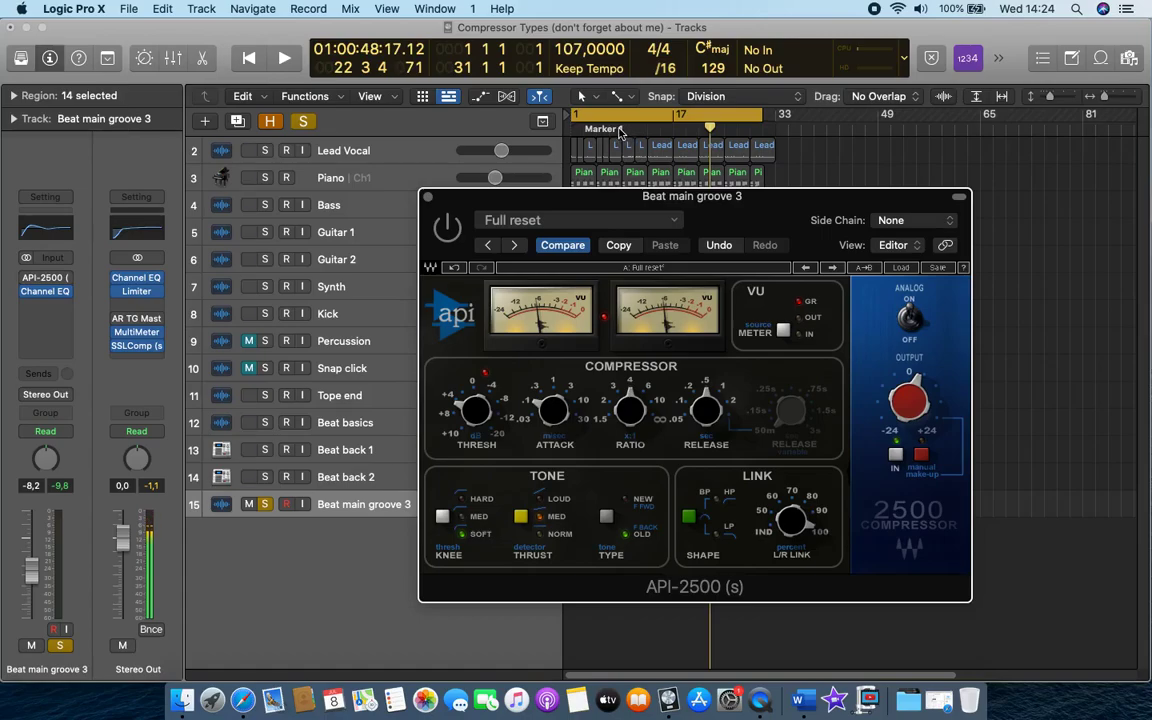
click(628, 129)
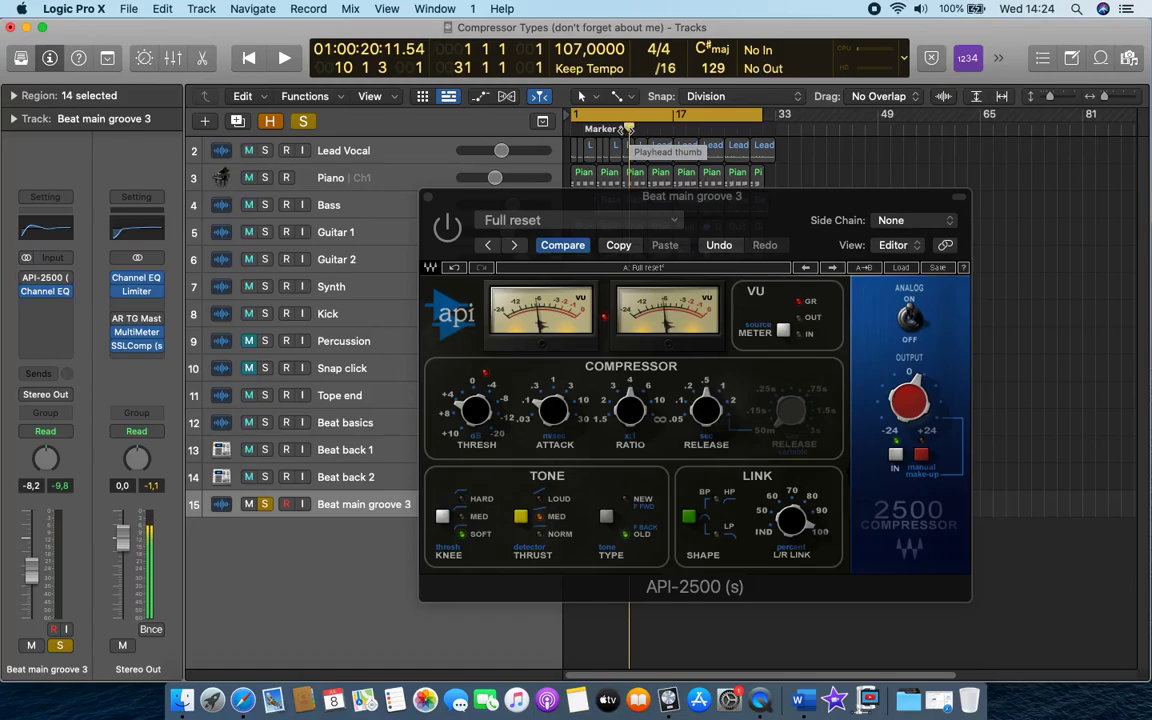
Play from bar 10, compare the soloed groove with the API-2500 bypassed and active, then stop
key(space)
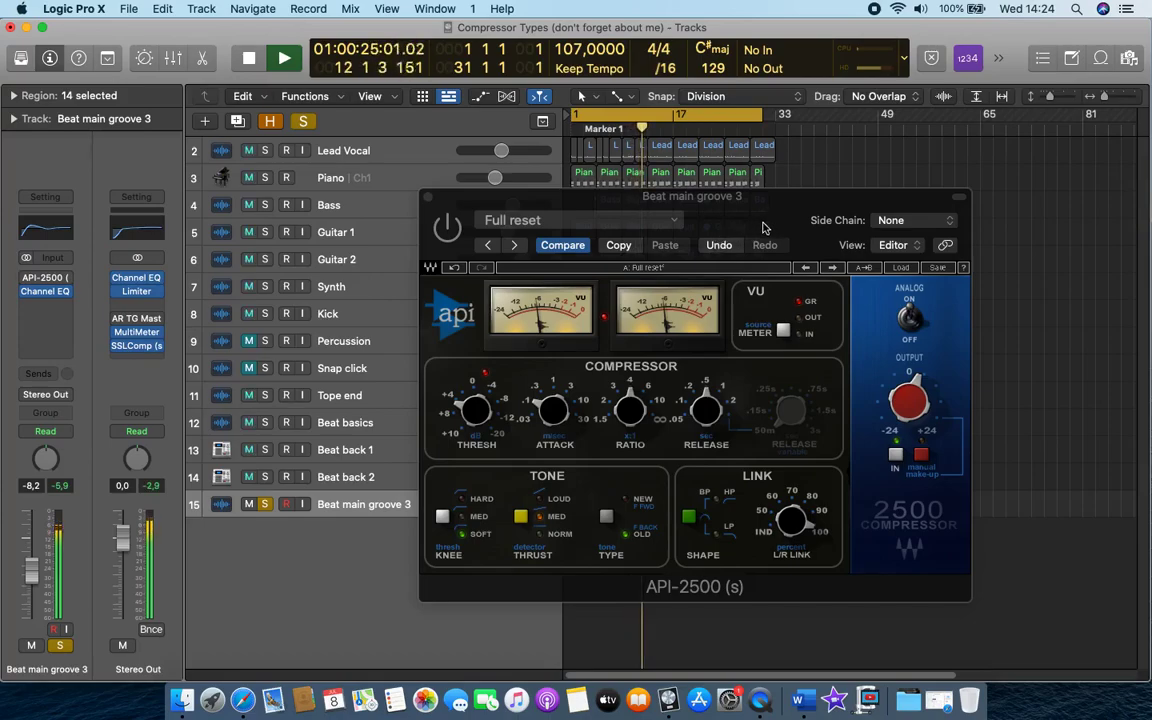
click(447, 230)
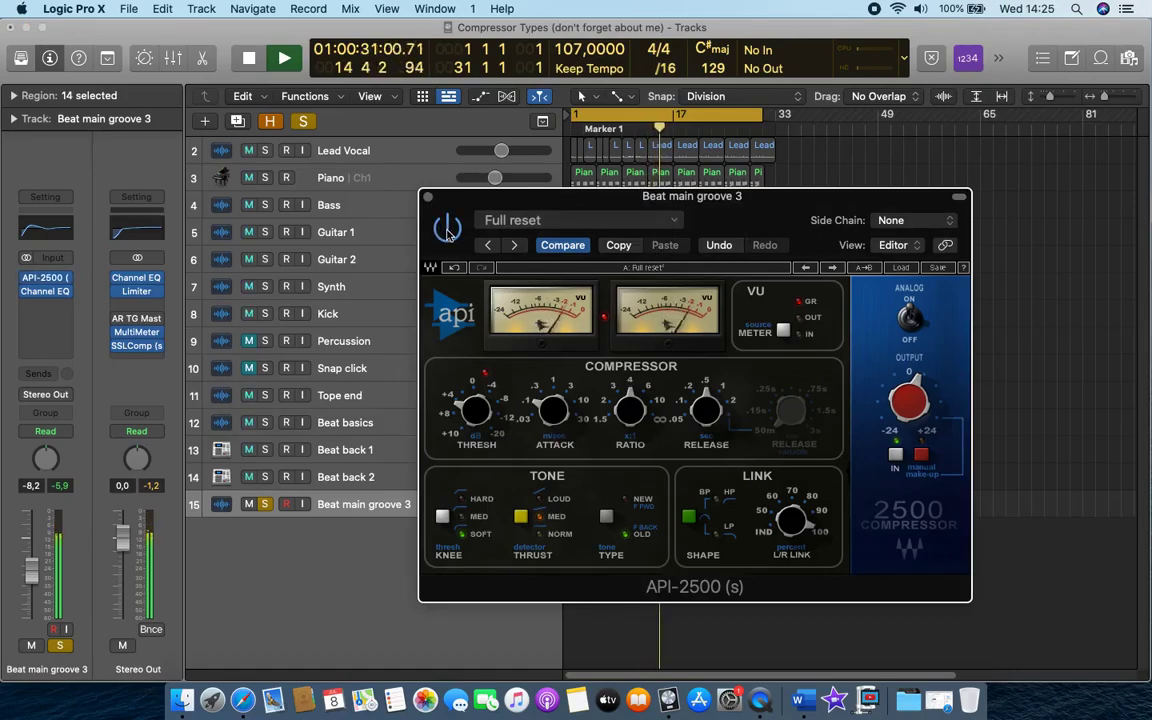
click(447, 230)
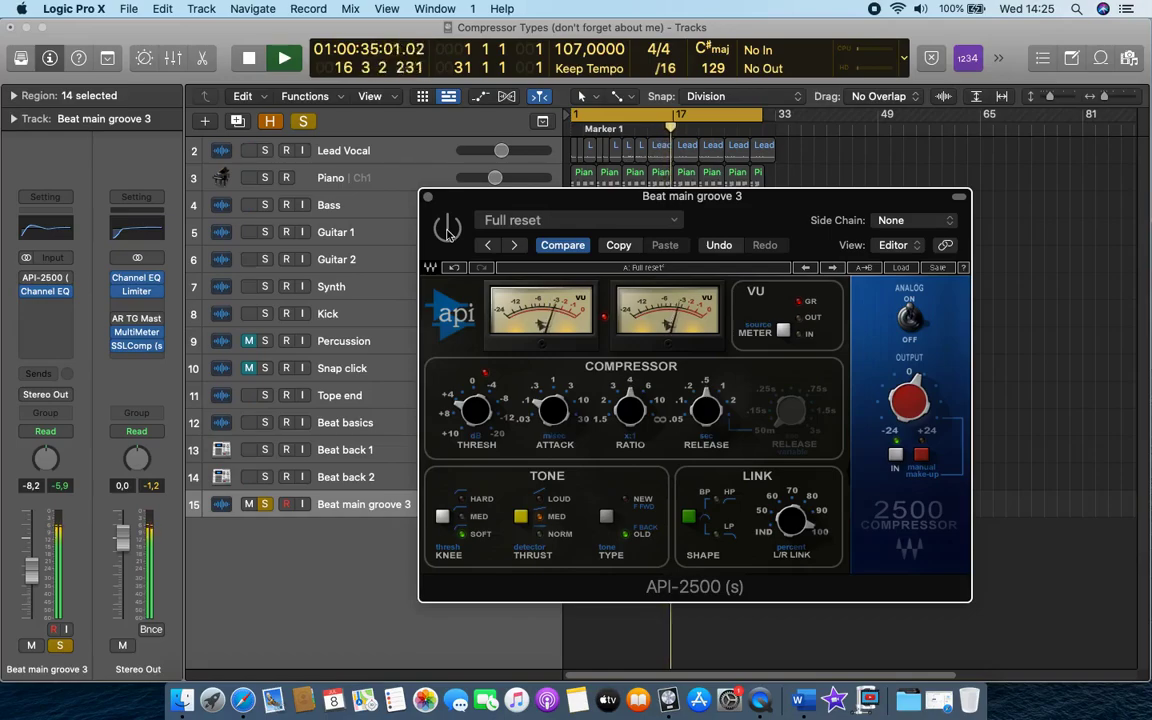
click(447, 230)
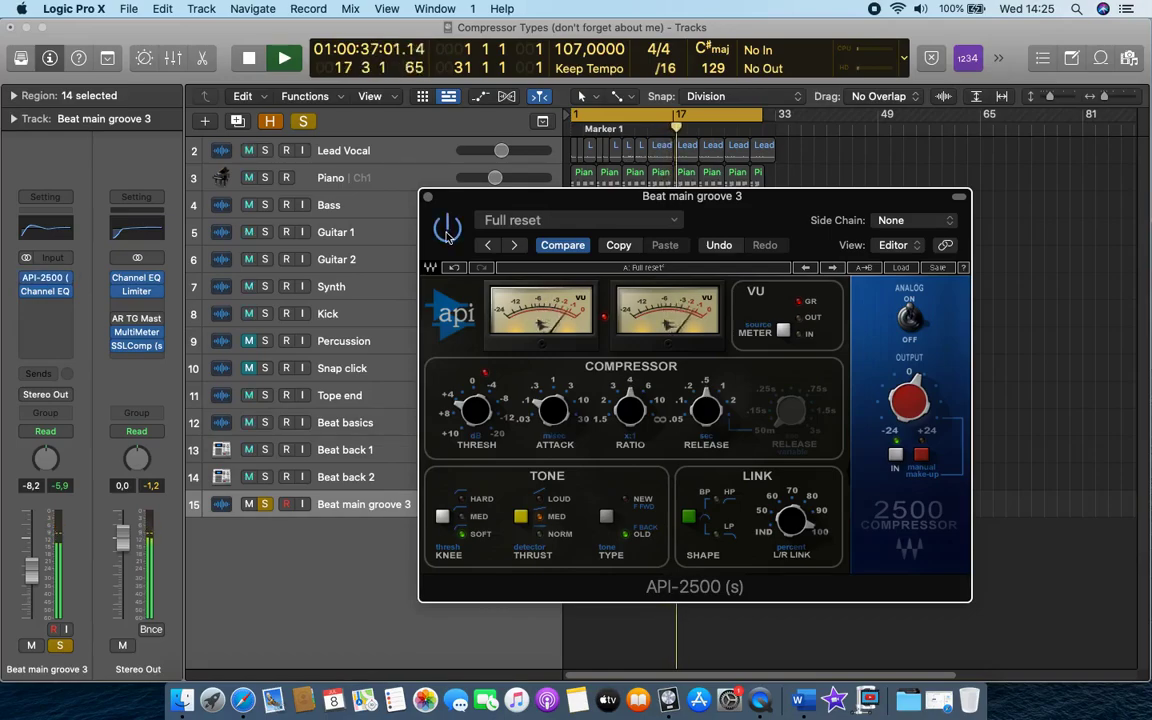
key(space)
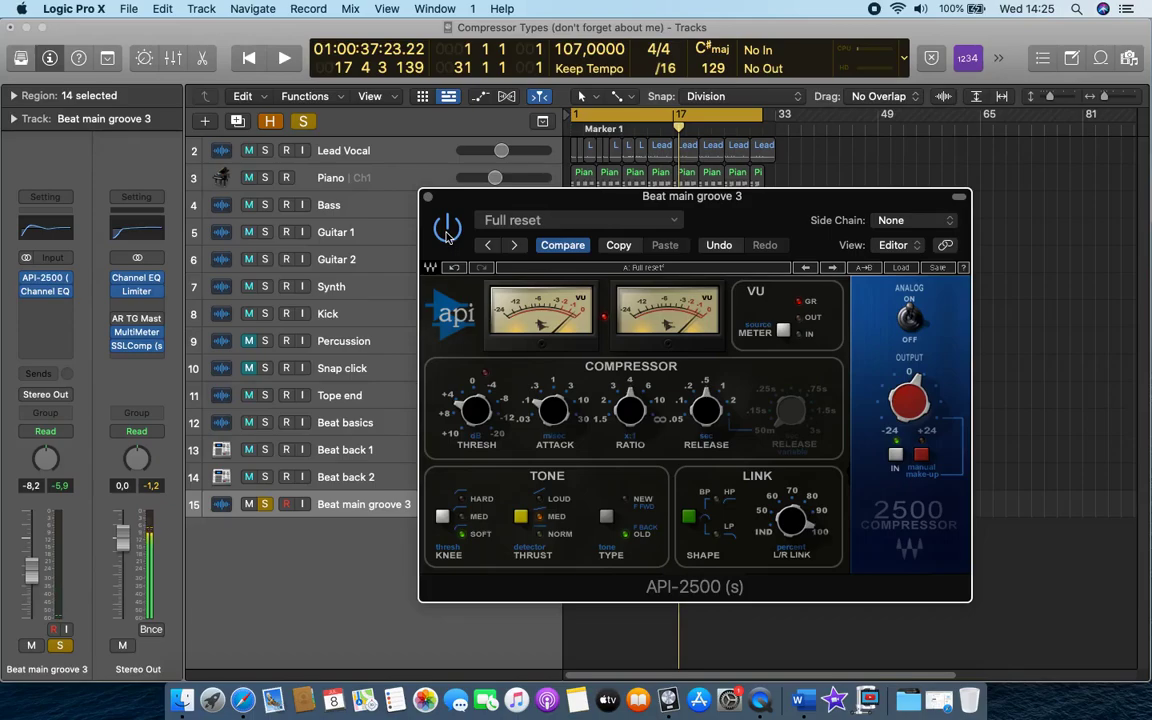
Clear all solos and play the song from the beginning in the full mix
click(305, 121)
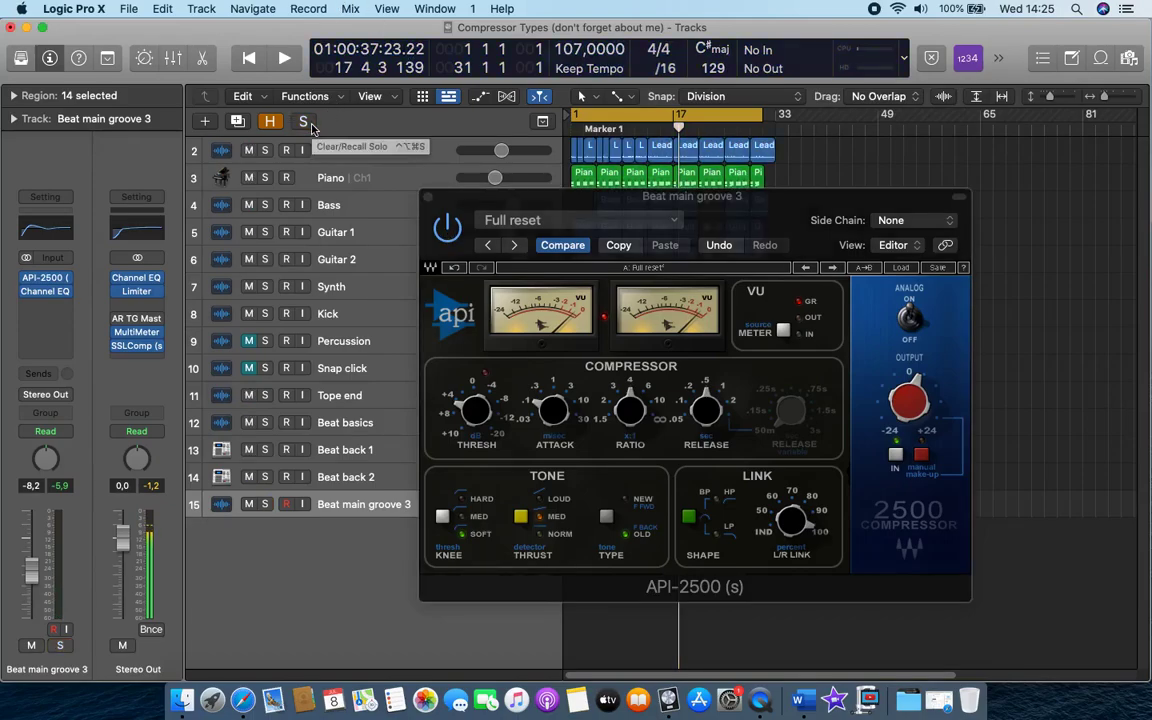
key(Return)
key(space)
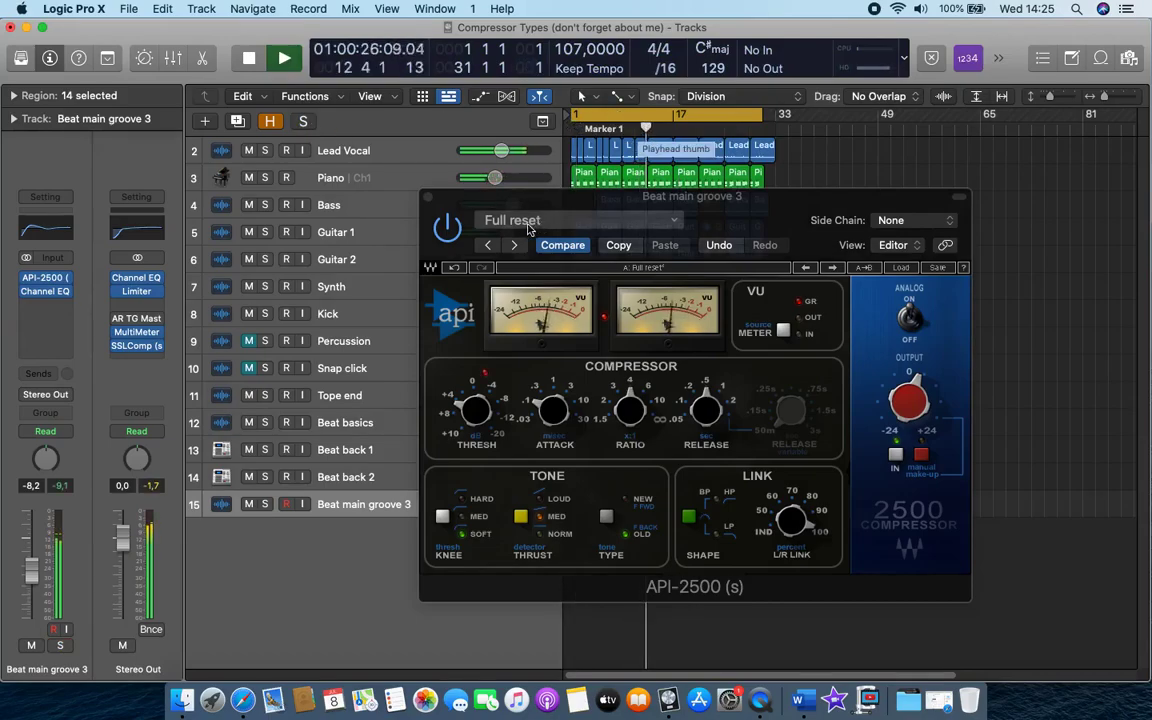
click(453, 235)
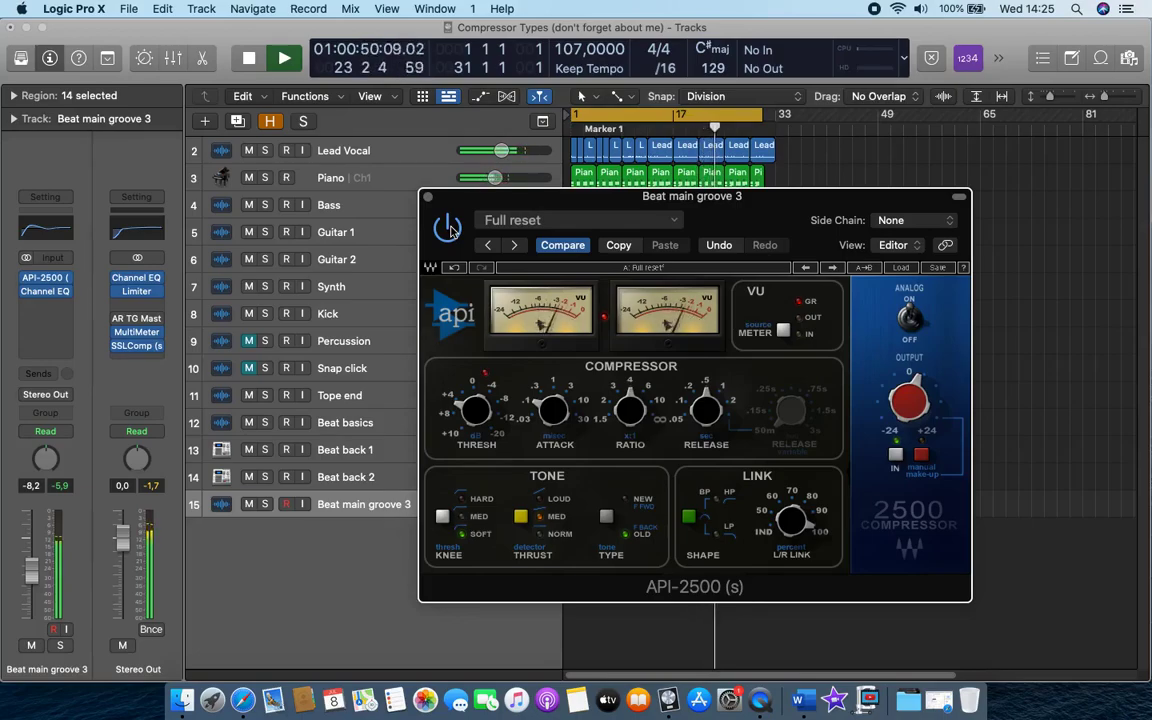
Solo Beat main groove 3, bypass and re-enable the API-2500, then clear the solo
click(266, 505)
click(448, 230)
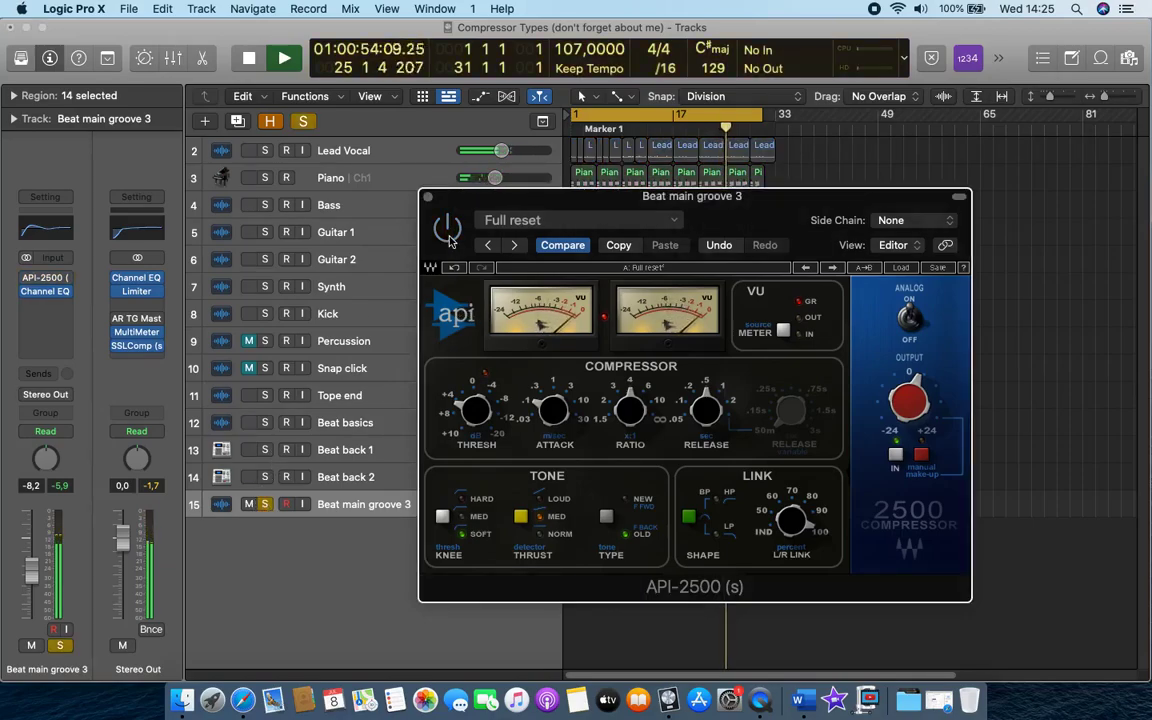
click(448, 232)
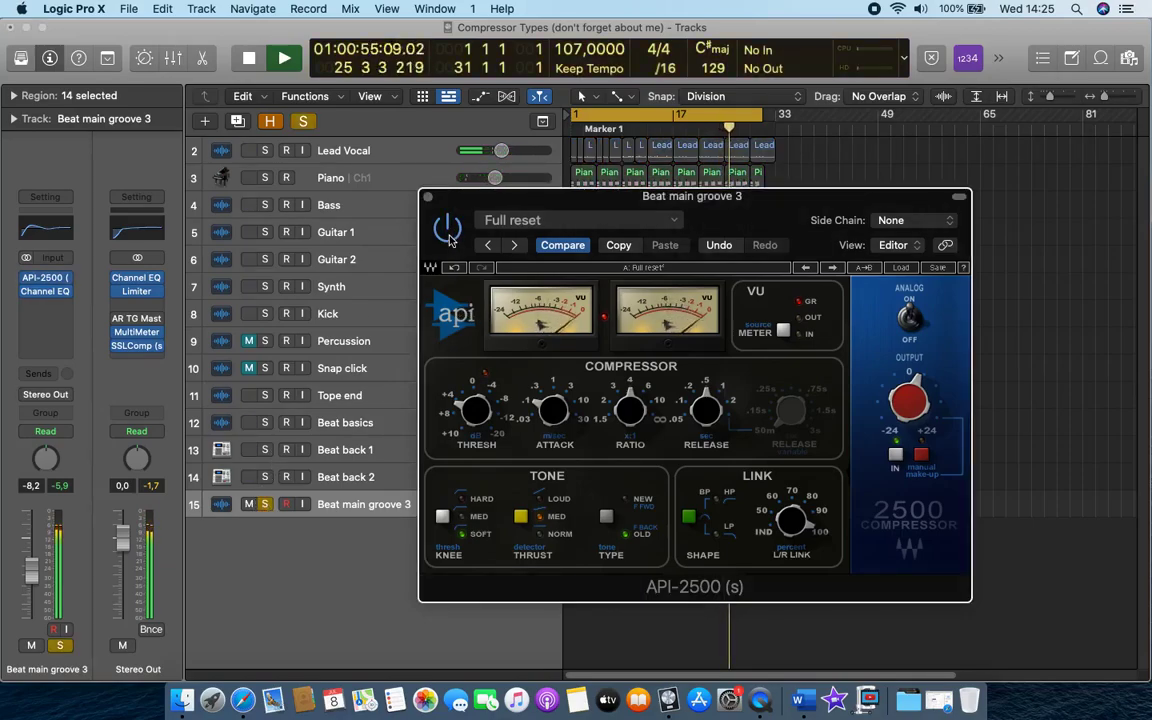
click(304, 121)
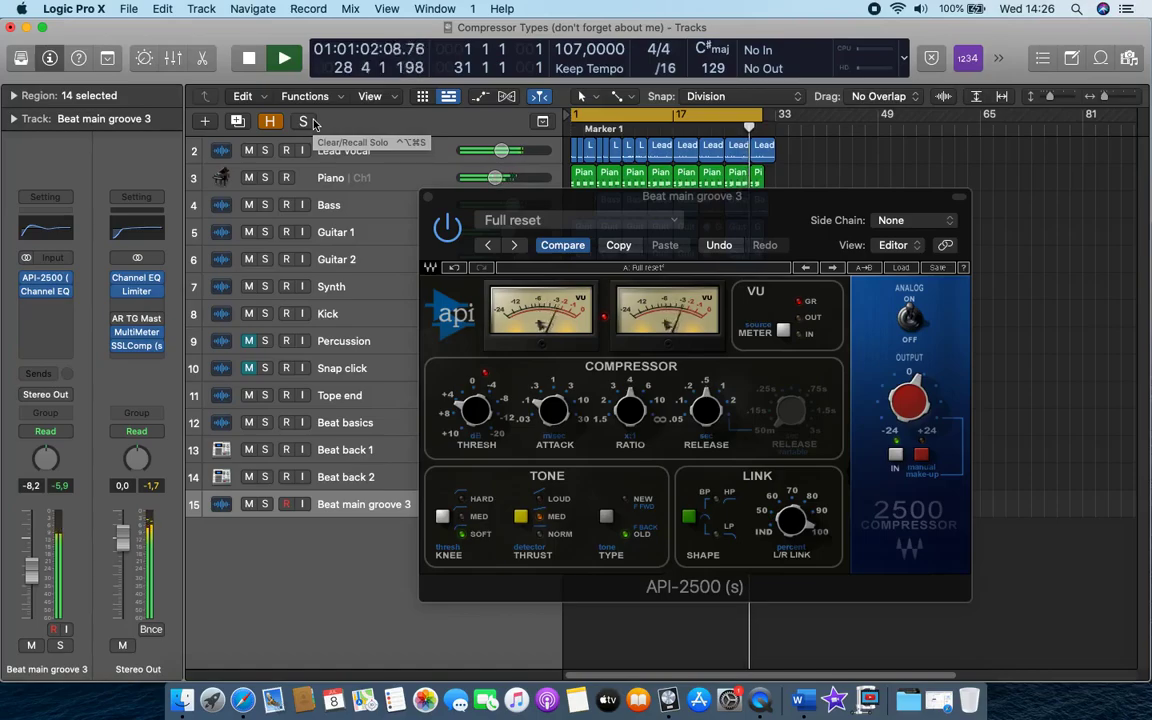
Stop playback near bar 29 and close the API-2500 plugin window
key(space)
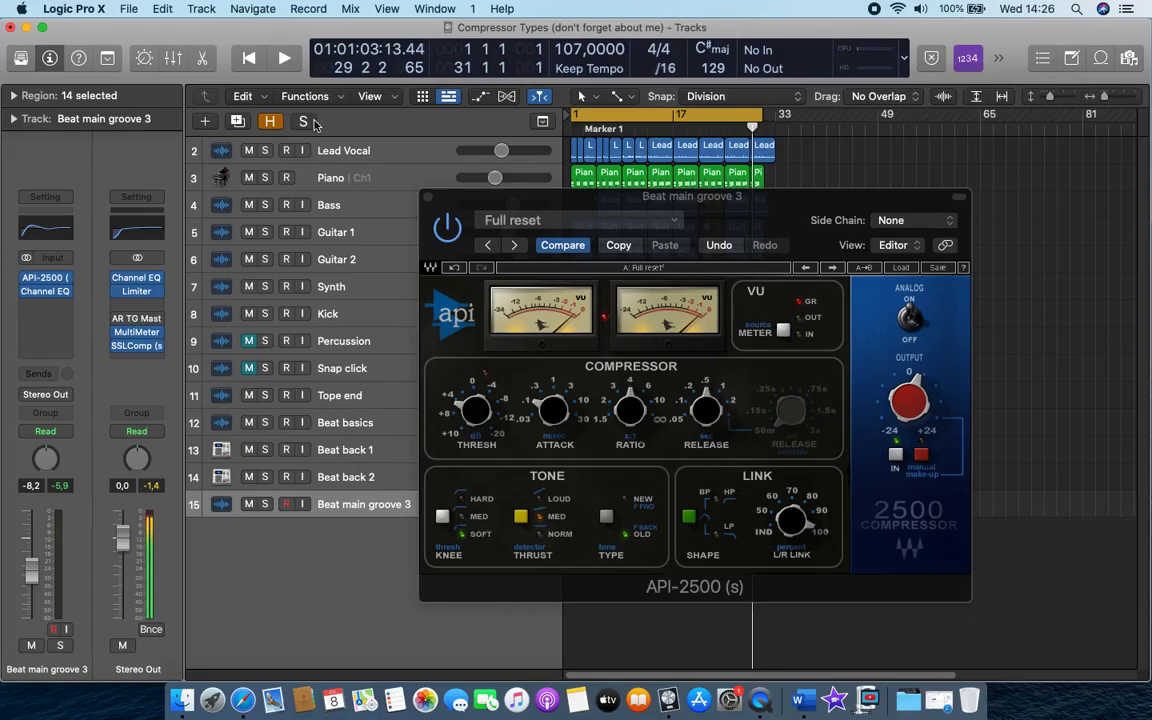
click(429, 198)
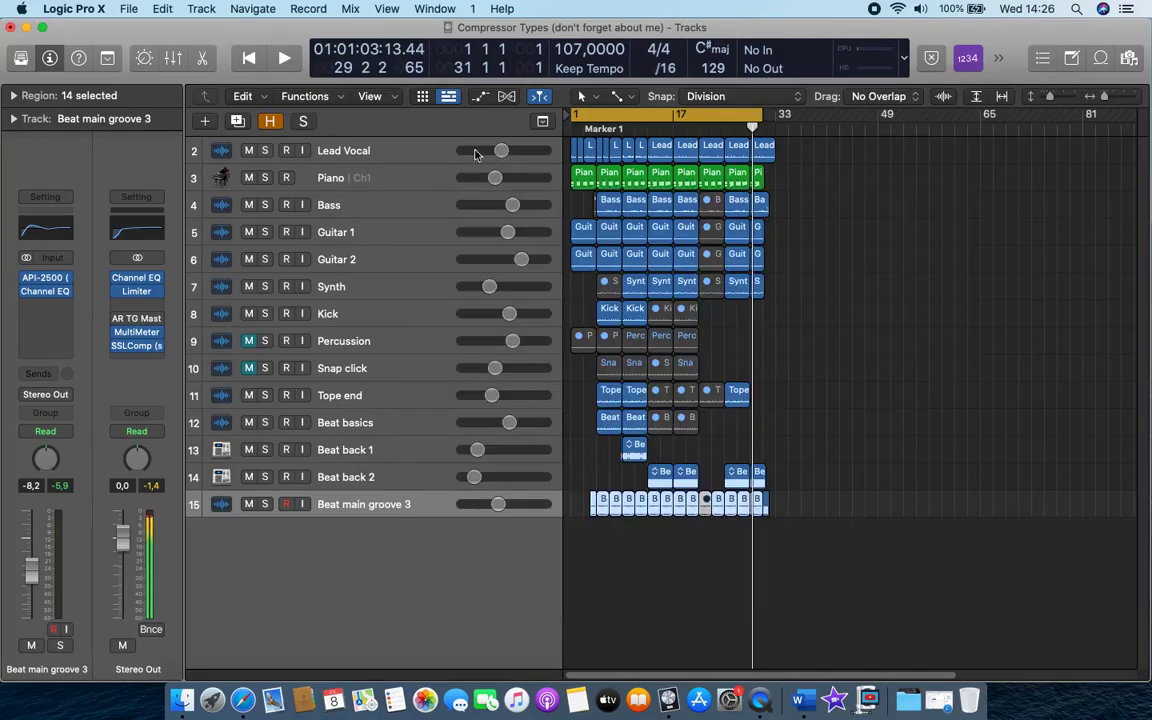
Select the Lead Vocal track and open its Compressor insert, still on Vintage Opto
click(393, 151)
click(58, 268)
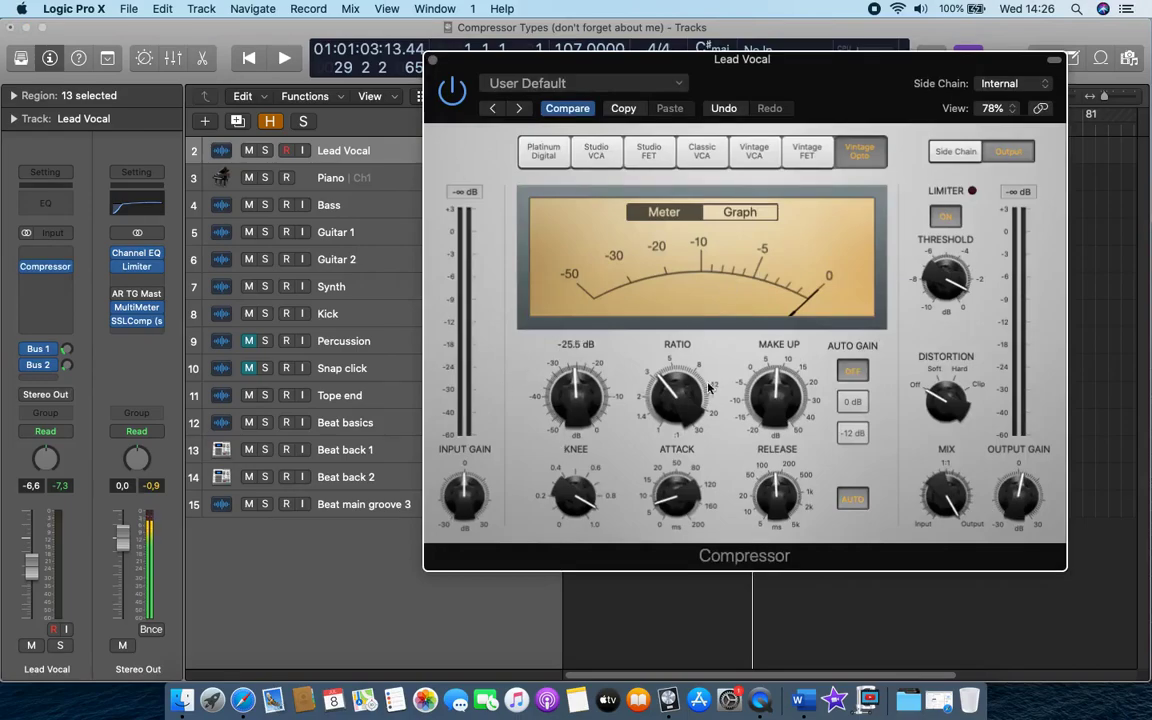
mouse_move(783, 420)
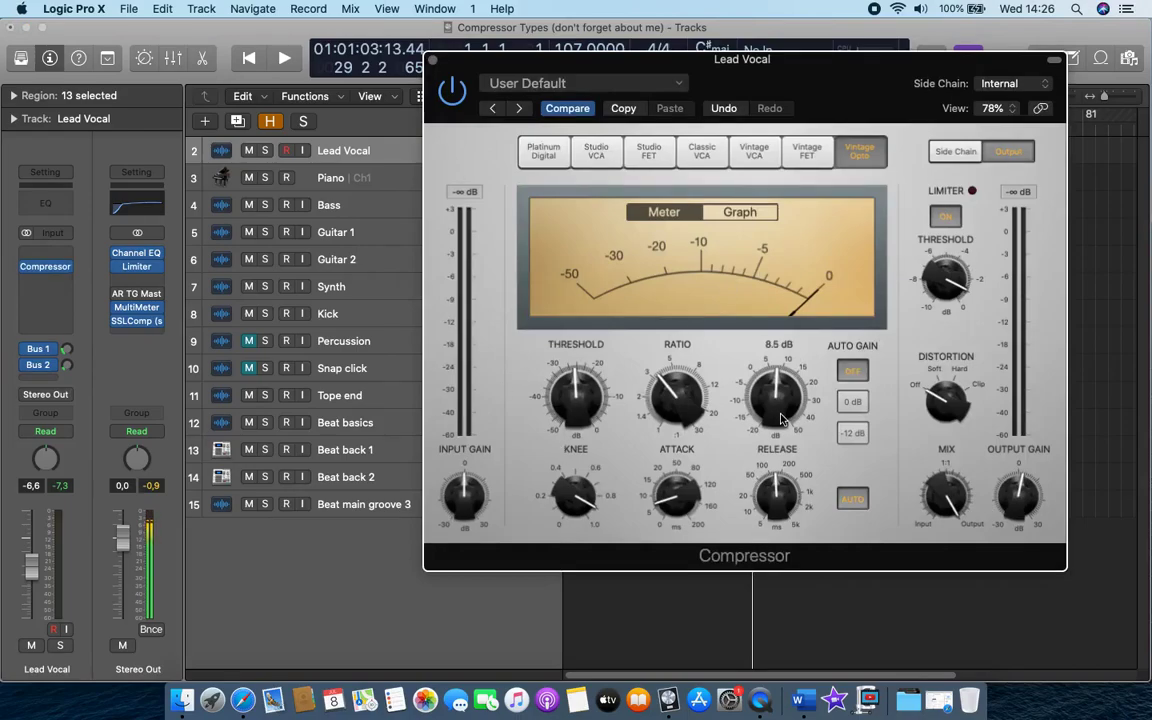